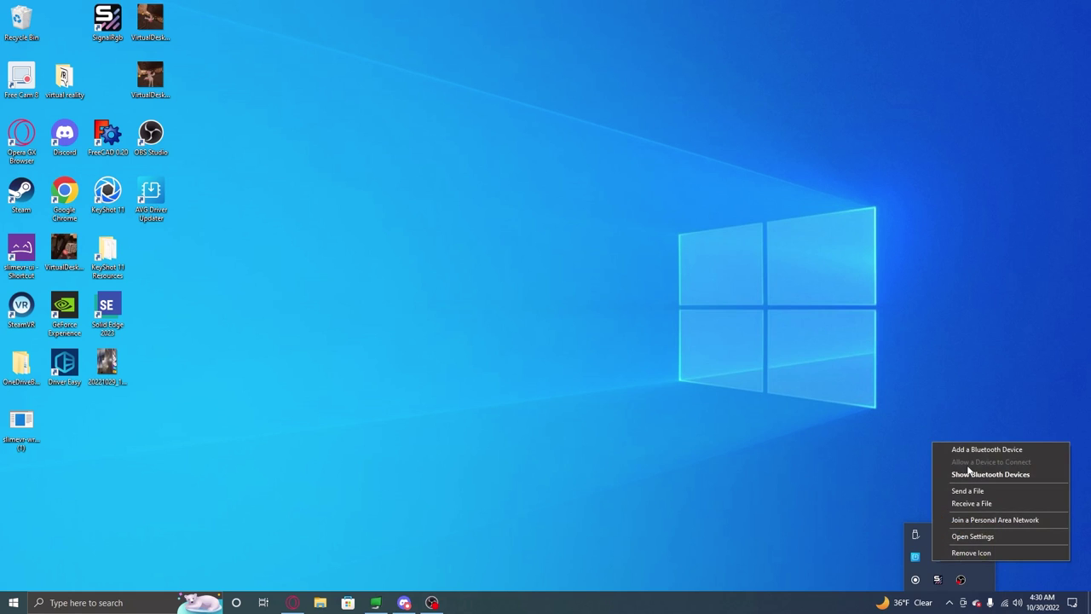
Open the Bluetooth device settings and remove the second and third paired Joy-Con (L) controllers.
{"action": "left_click", "coordinate": [965, 450]}
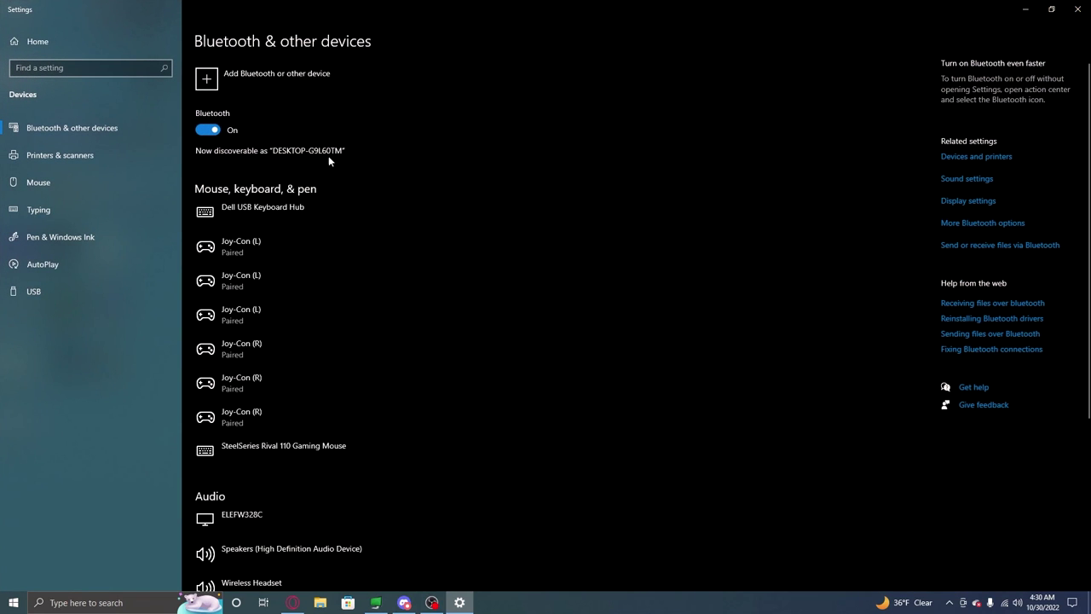
{"action": "left_click", "coordinate": [261, 282]}
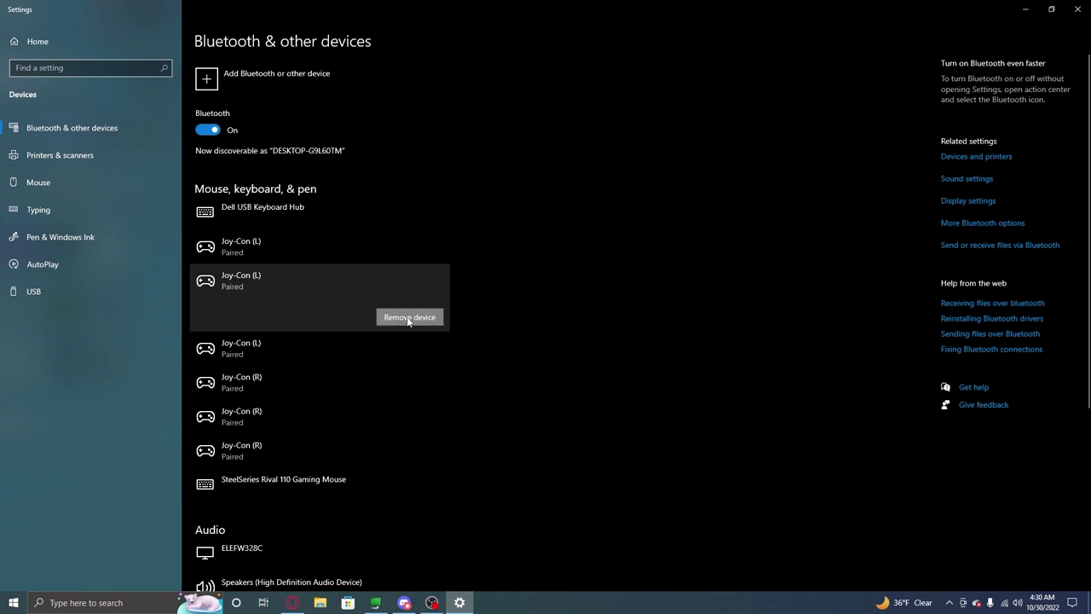
{"action": "left_click", "coordinate": [410, 317]}
{"action": "left_click", "coordinate": [458, 284]}
{"action": "left_click", "coordinate": [256, 346]}
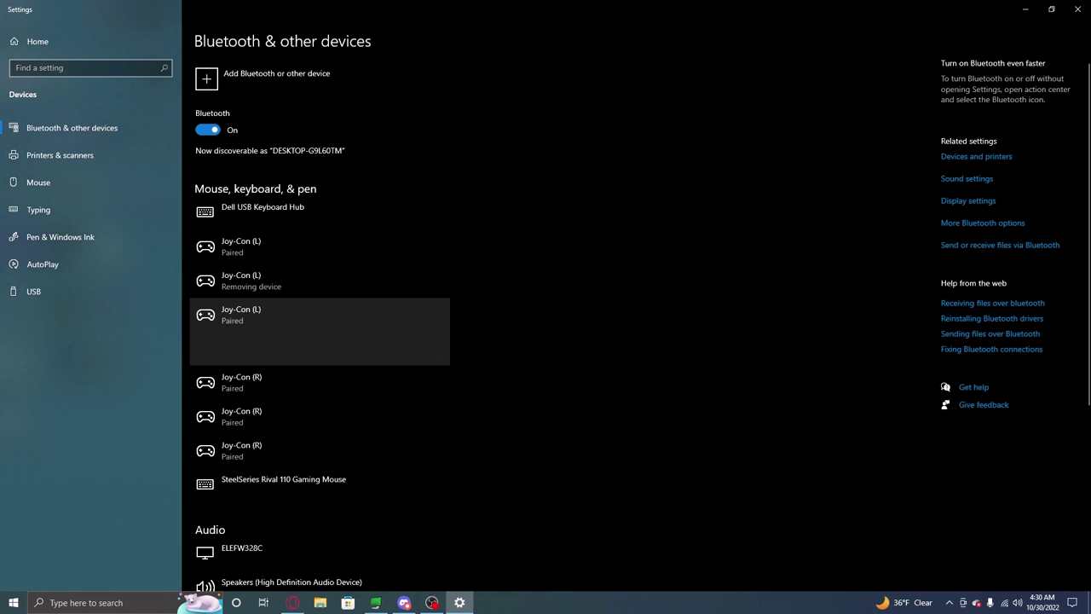
{"action": "left_click", "coordinate": [410, 351]}
{"action": "left_click", "coordinate": [457, 318]}
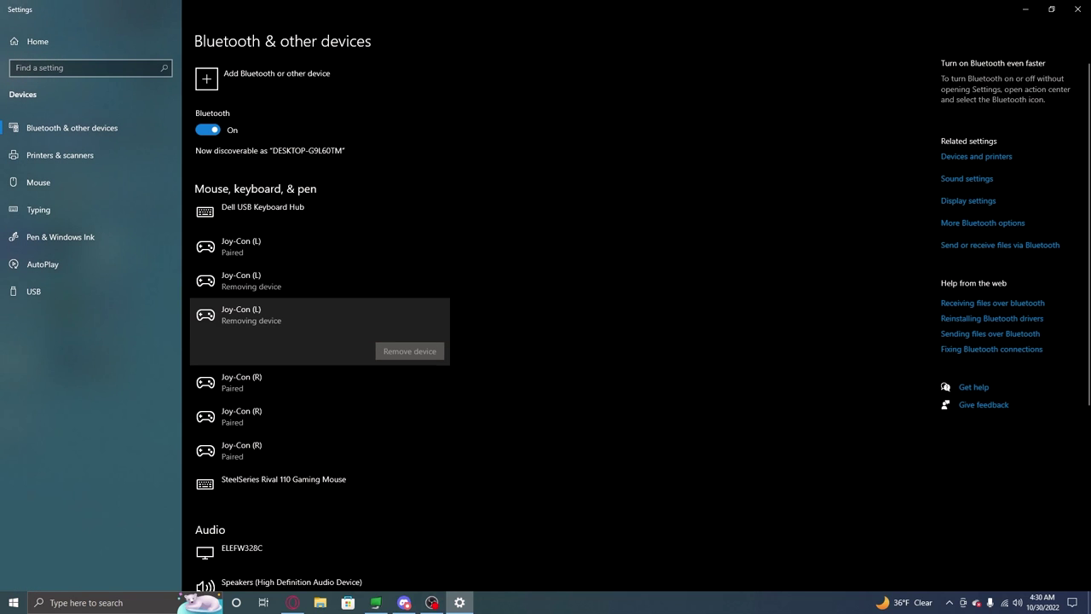
Remove all three paired Joy-Con (R) controllers from the device list.
{"action": "scroll", "coordinate": [319, 383], "scroll_direction": "down", "scroll_amount": 1}
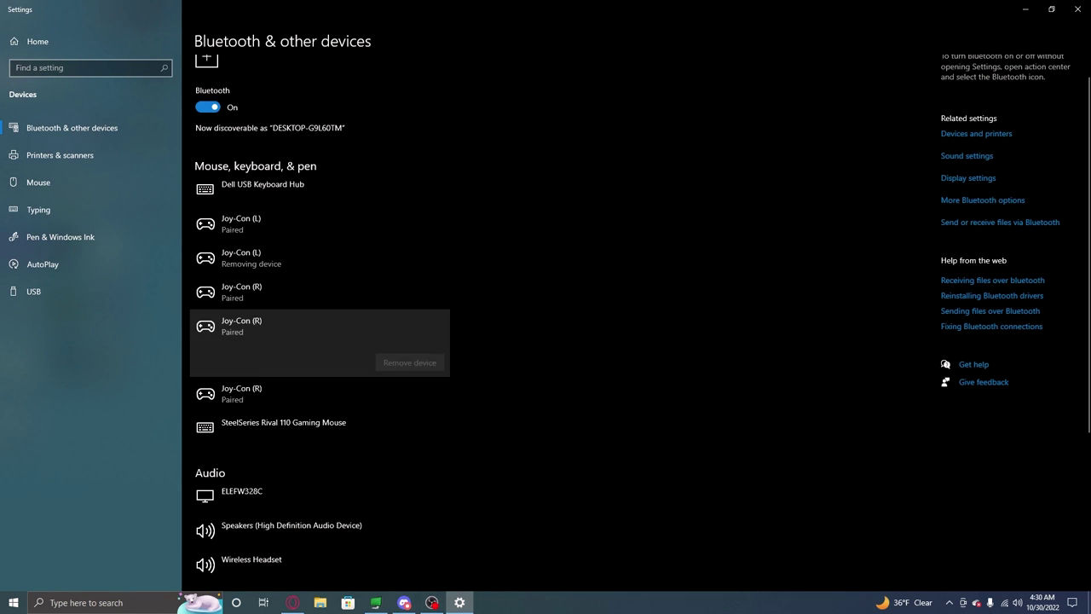
{"action": "left_click", "coordinate": [410, 328]}
{"action": "left_click", "coordinate": [409, 328]}
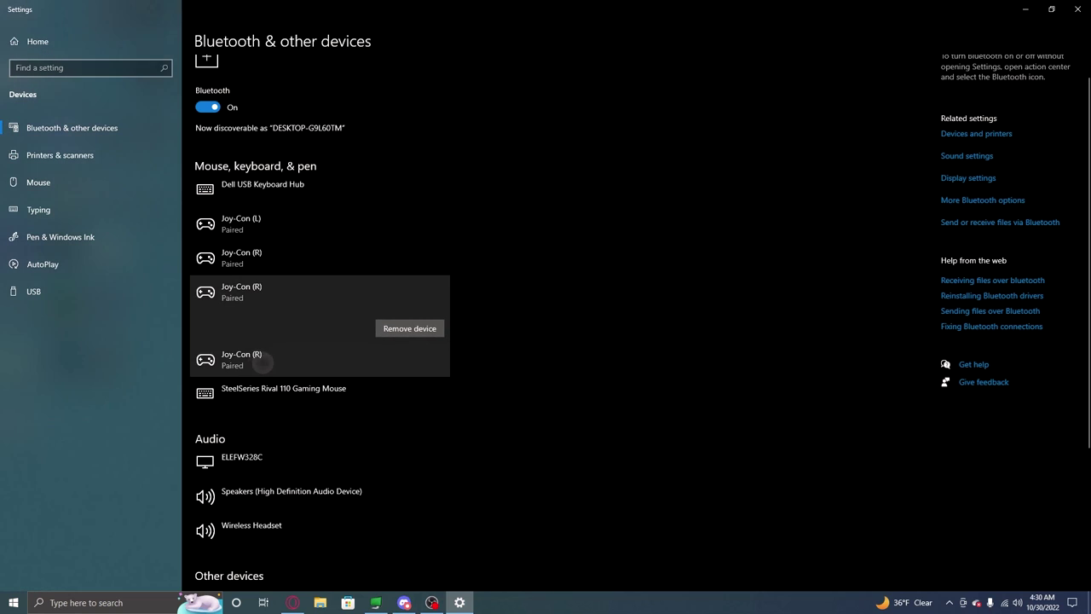
{"action": "left_click", "coordinate": [410, 328]}
{"action": "left_click", "coordinate": [458, 295]}
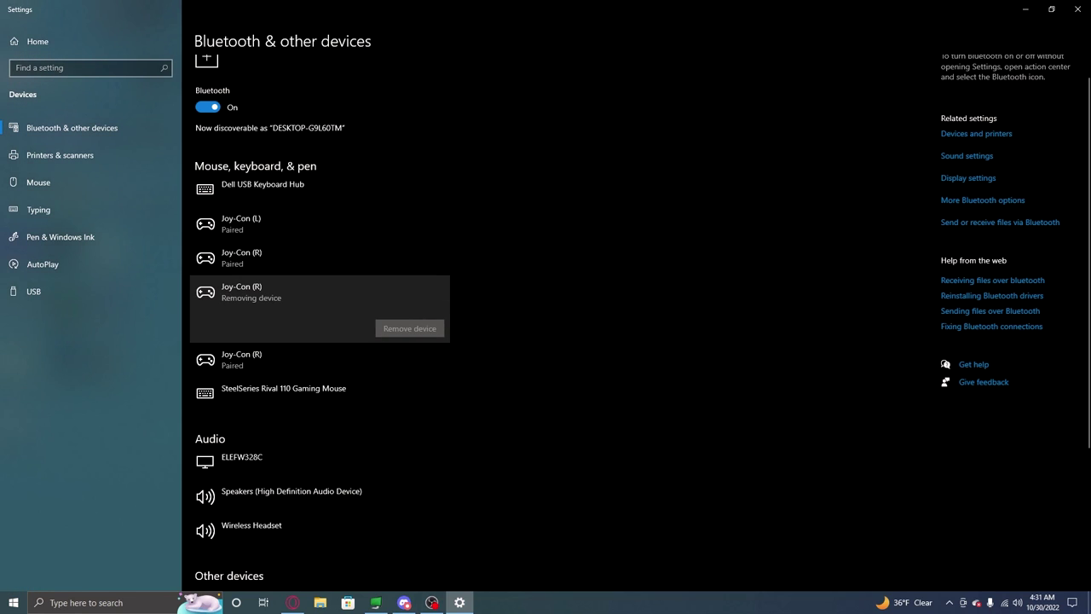
{"action": "left_click", "coordinate": [396, 362]}
{"action": "left_click", "coordinate": [396, 362]}
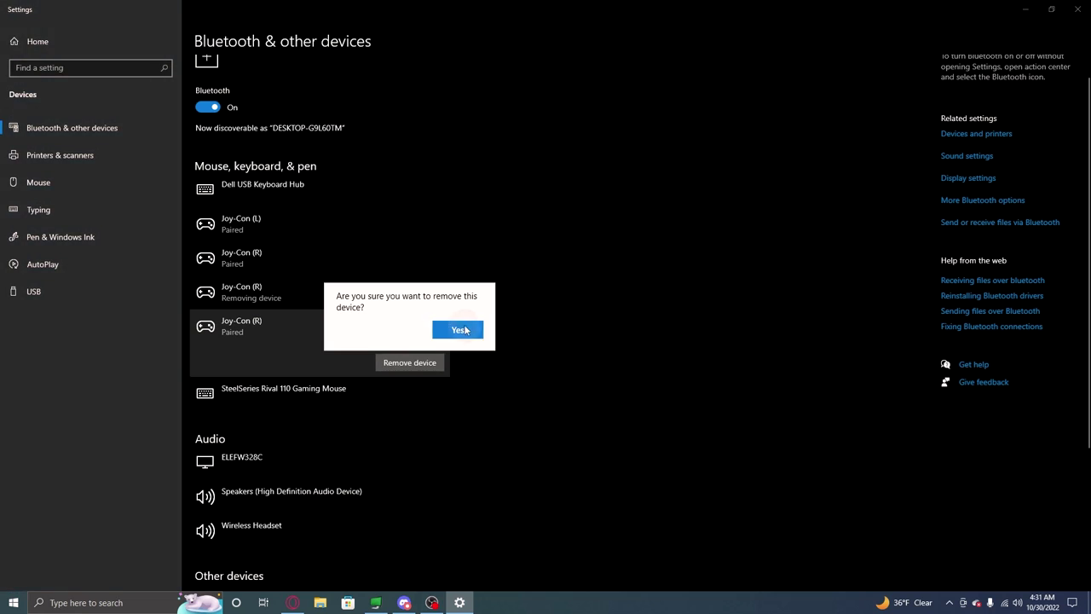
{"action": "left_click", "coordinate": [456, 329]}
{"action": "left_click", "coordinate": [309, 281]}
{"action": "left_click", "coordinate": [406, 295]}
{"action": "left_click", "coordinate": [448, 261]}
Remove the remaining paired Joy-Con (L) controller from the device list.
{"action": "left_click", "coordinate": [324, 224]}
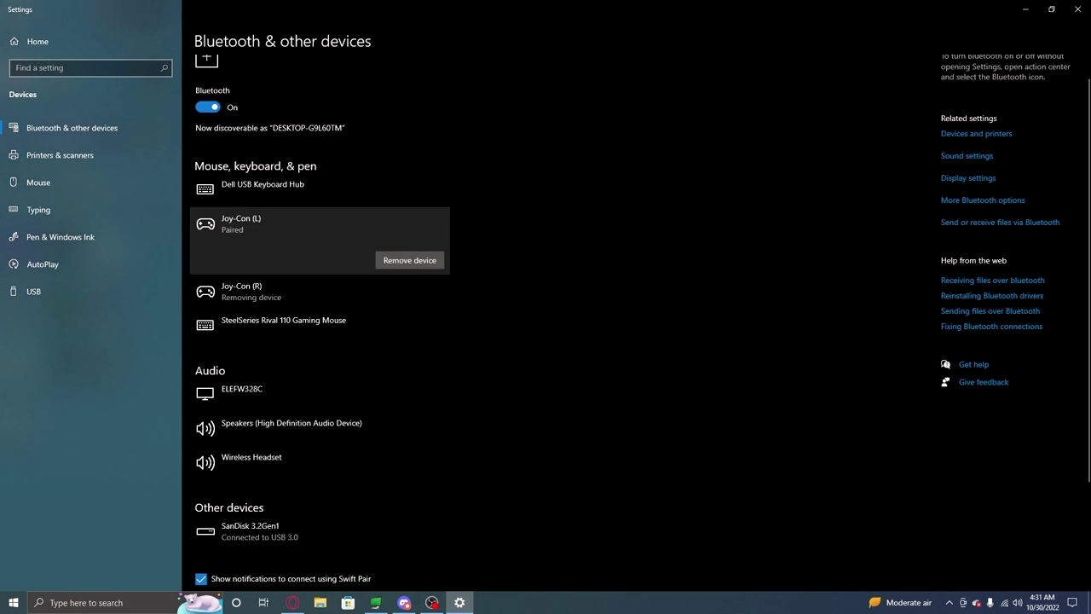
{"action": "left_click", "coordinate": [409, 260]}
{"action": "left_click", "coordinate": [453, 227]}
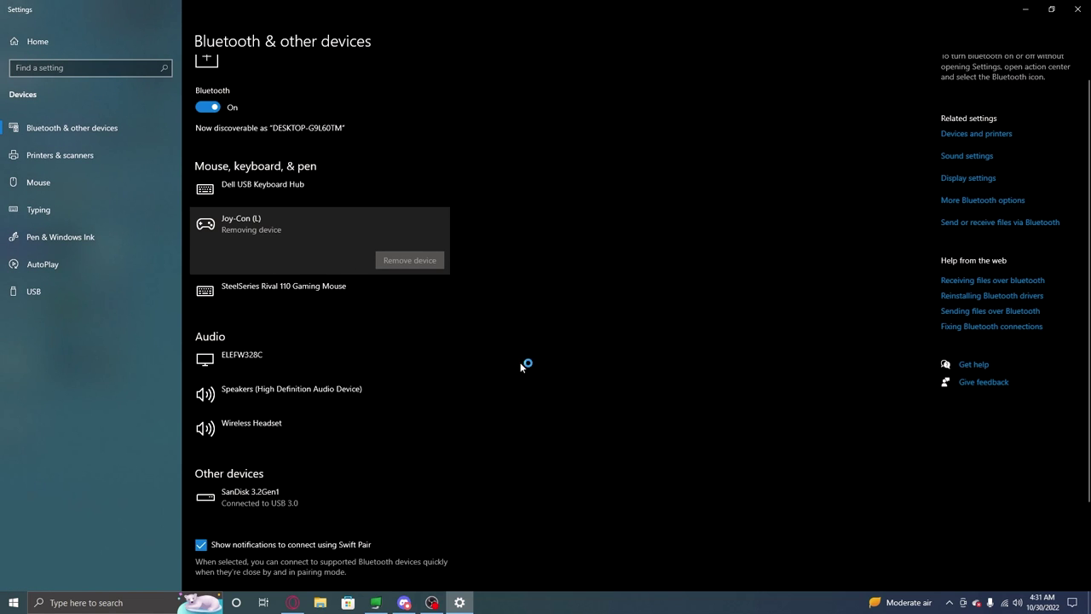
Add a new Bluetooth device and pair the first Joy-Con (R) controller.
{"action": "scroll", "coordinate": [366, 171], "scroll_direction": "up", "scroll_amount": 1}
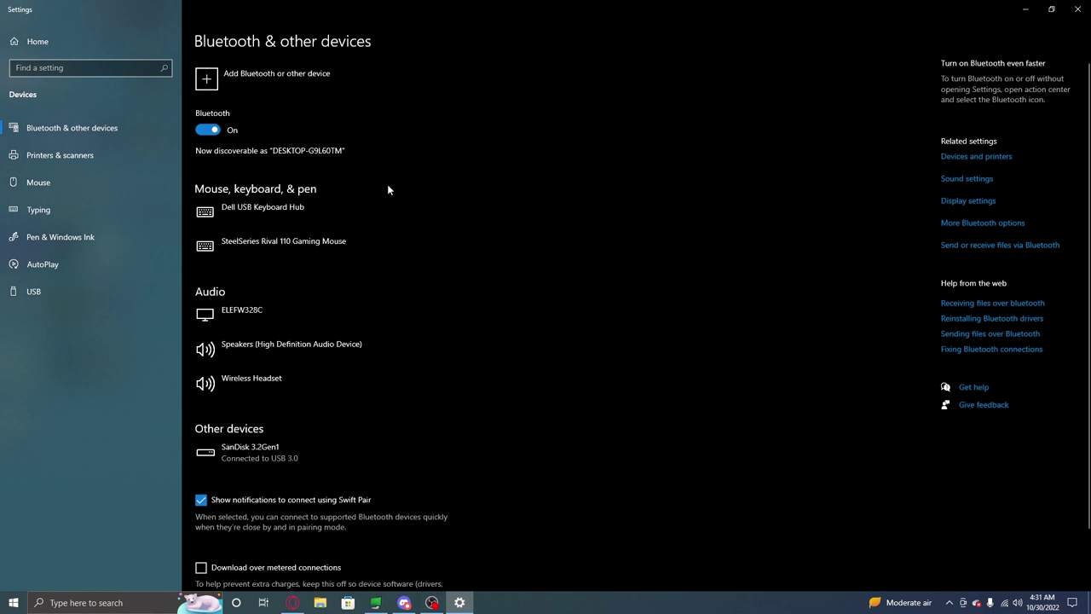
{"action": "left_click", "coordinate": [283, 76]}
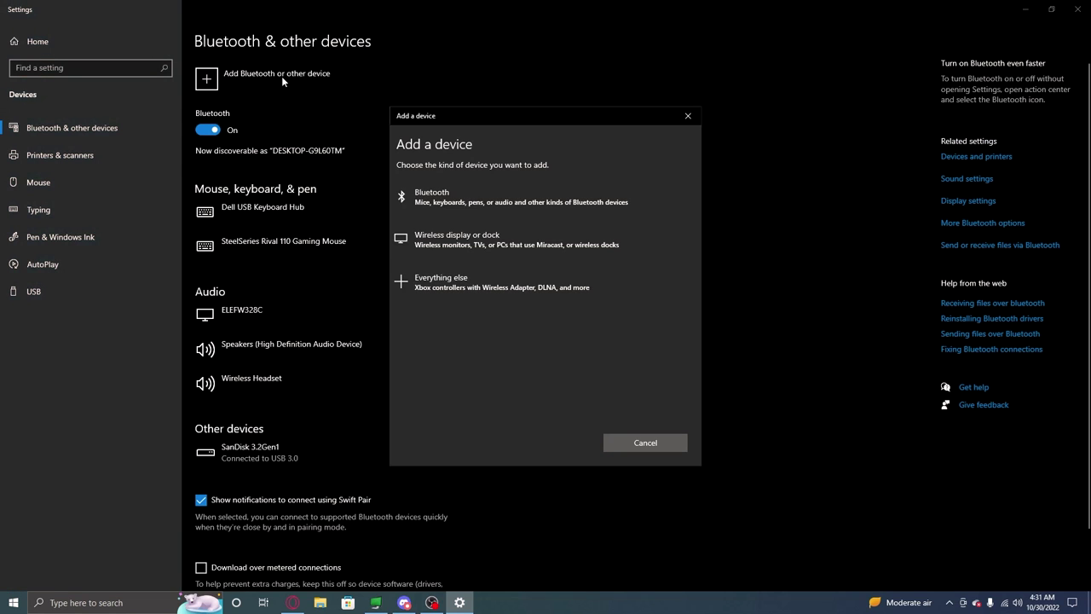
{"action": "left_click", "coordinate": [462, 198]}
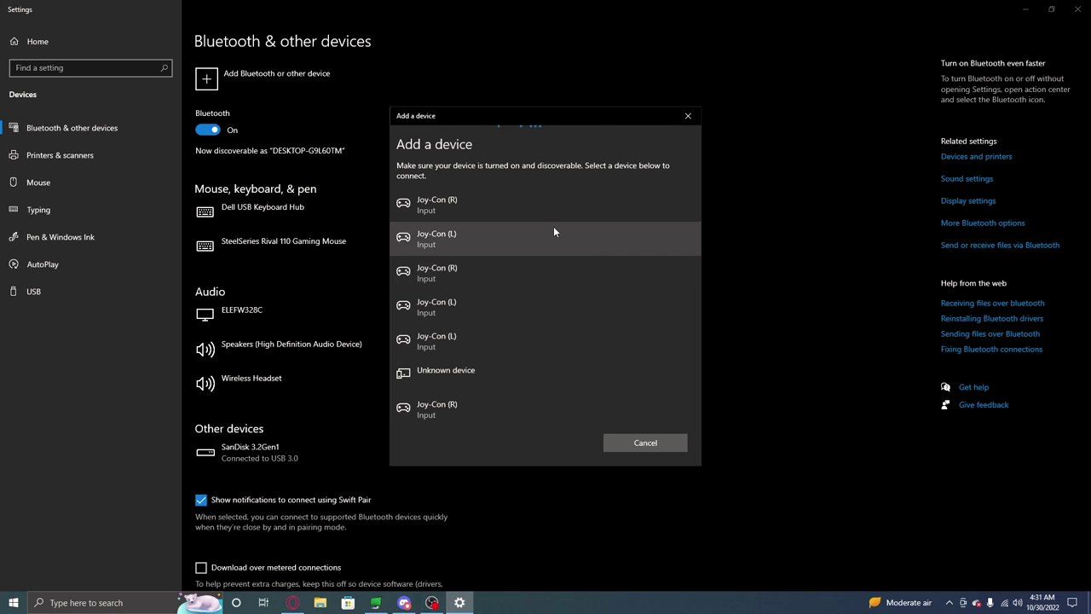
{"action": "left_click", "coordinate": [494, 200]}
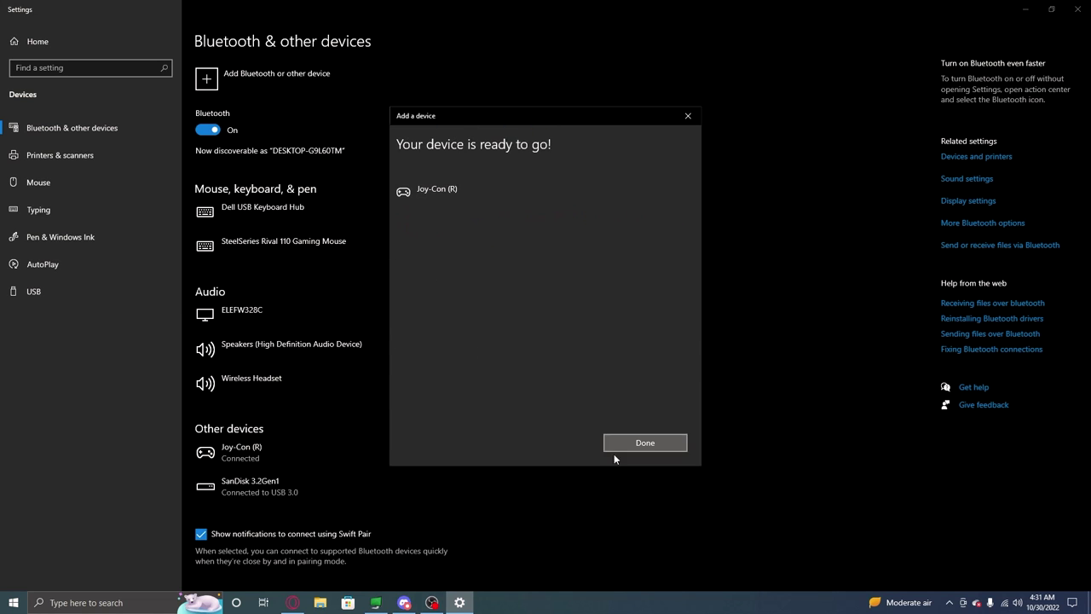
{"action": "left_click", "coordinate": [612, 438]}
{"action": "left_click", "coordinate": [264, 76]}
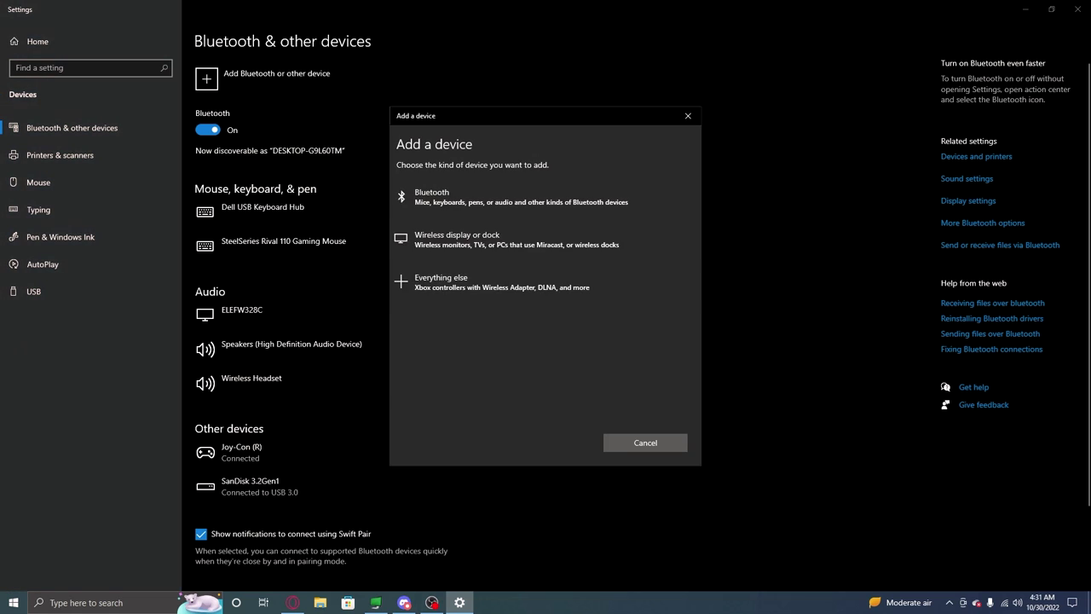
{"action": "left_click", "coordinate": [478, 197]}
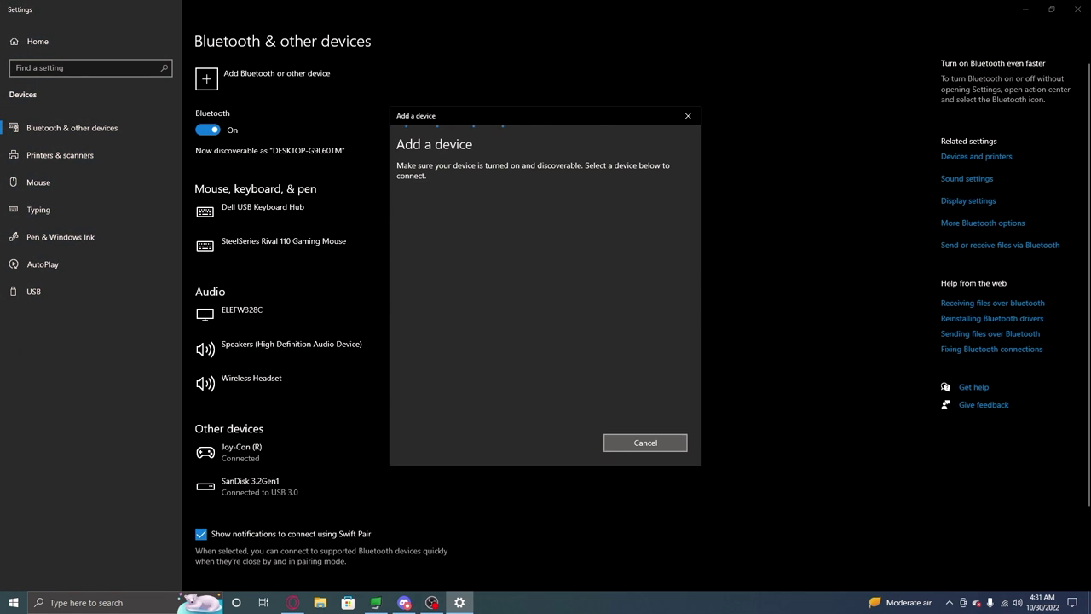
{"action": "left_click", "coordinate": [645, 443]}
Add another Bluetooth device and pair the first Joy-Con (L) controller.
{"action": "left_click", "coordinate": [265, 76]}
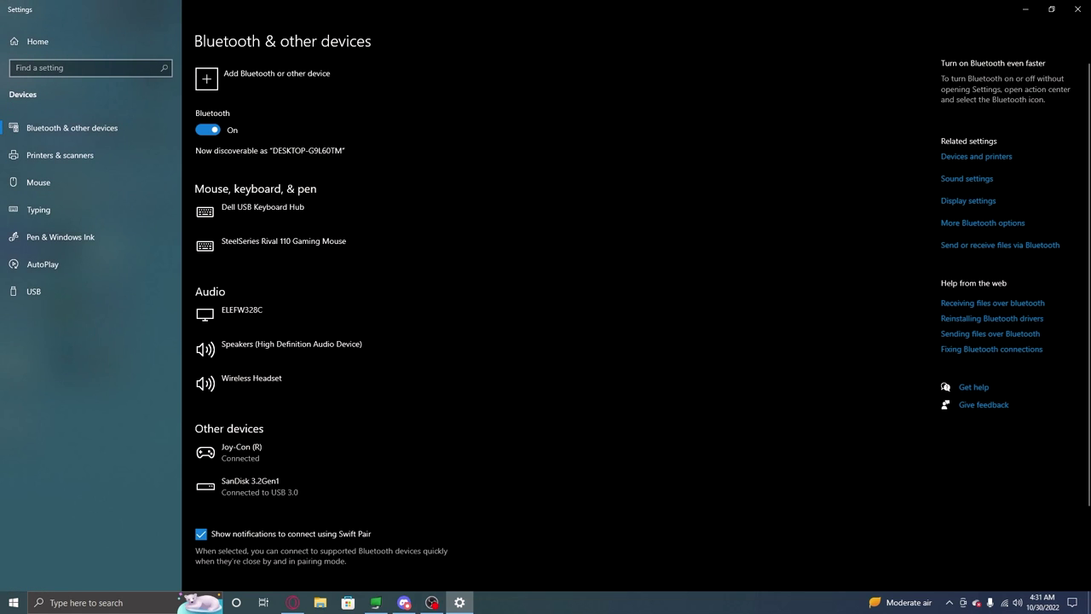
{"action": "left_click", "coordinate": [477, 197]}
{"action": "left_click", "coordinate": [477, 203]}
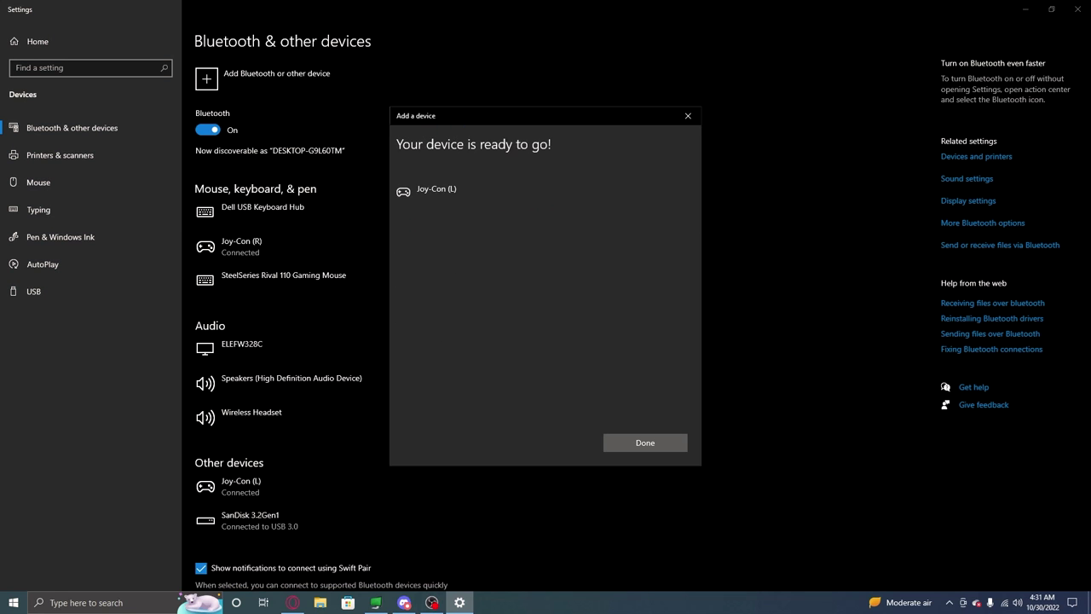
{"action": "left_click", "coordinate": [631, 440]}
Pair a second Joy-Con (L) controller as a new Bluetooth device.
{"action": "left_click", "coordinate": [264, 77]}
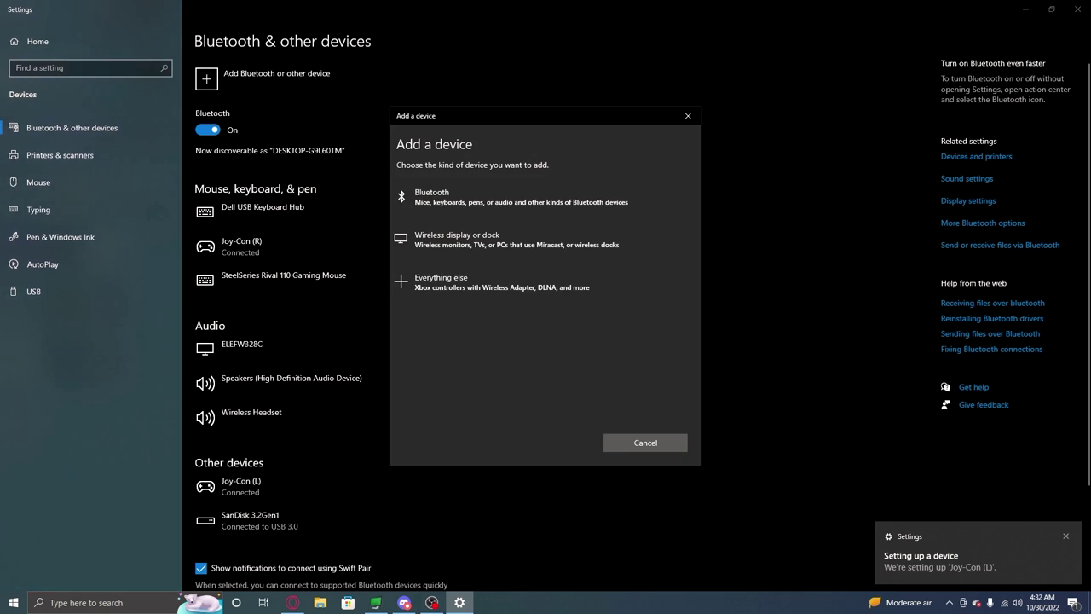
{"action": "left_click", "coordinate": [478, 197]}
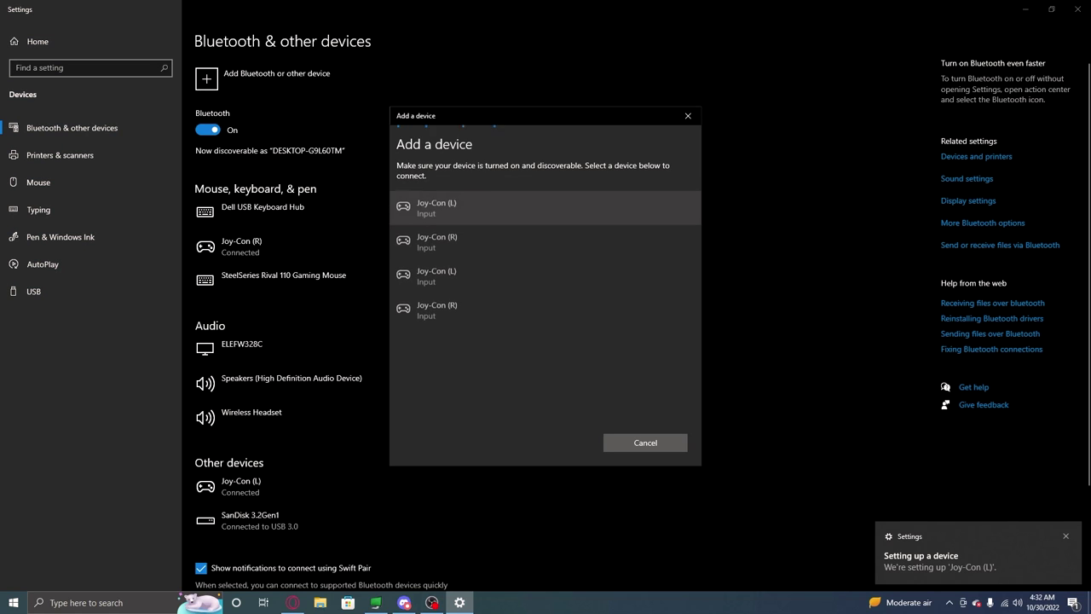
{"action": "left_click", "coordinate": [478, 203]}
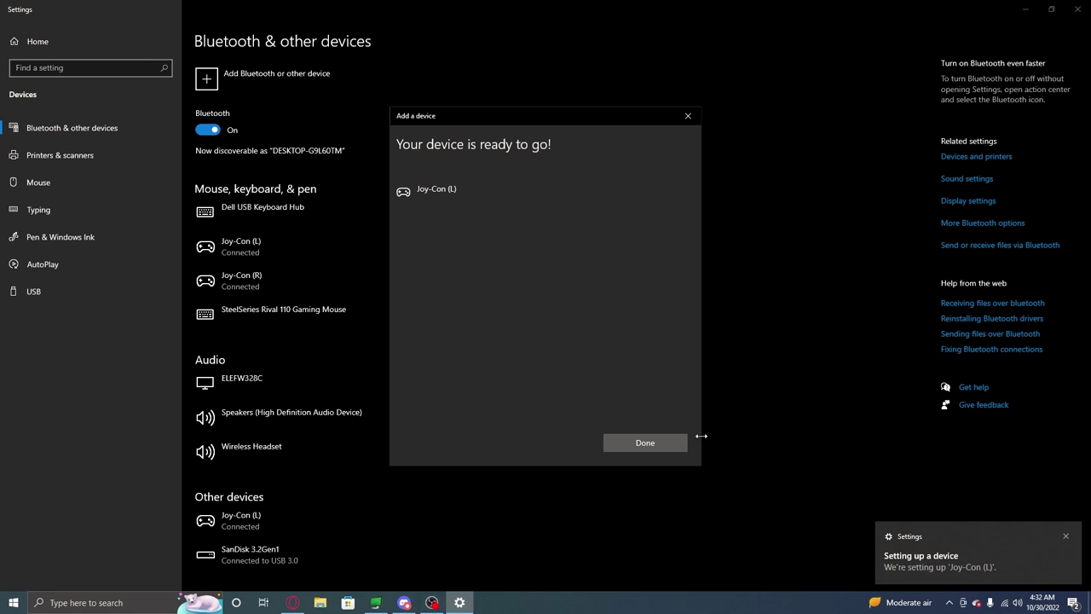
{"action": "left_click", "coordinate": [645, 442]}
Pair a third Joy-Con (L) controller as a new Bluetooth device.
{"action": "left_click", "coordinate": [277, 78]}
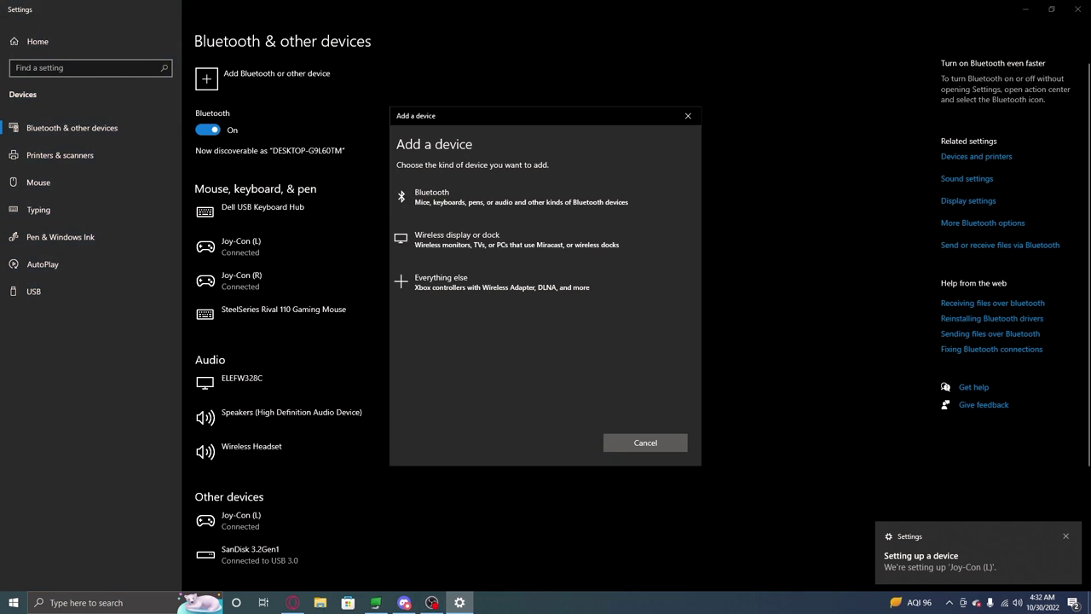
{"action": "left_click", "coordinate": [529, 192]}
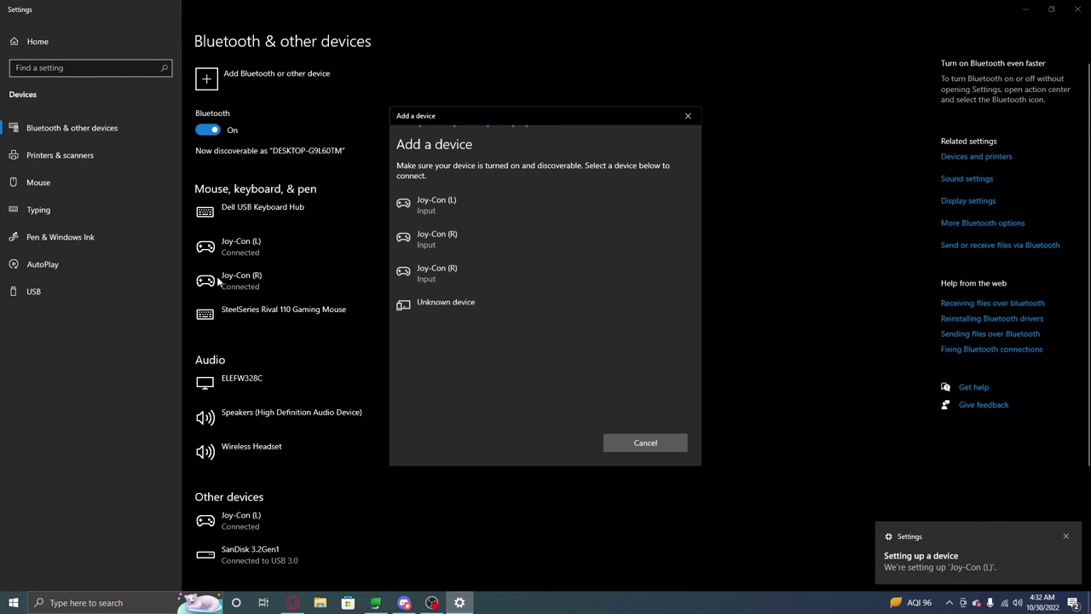
{"action": "left_click", "coordinate": [439, 201]}
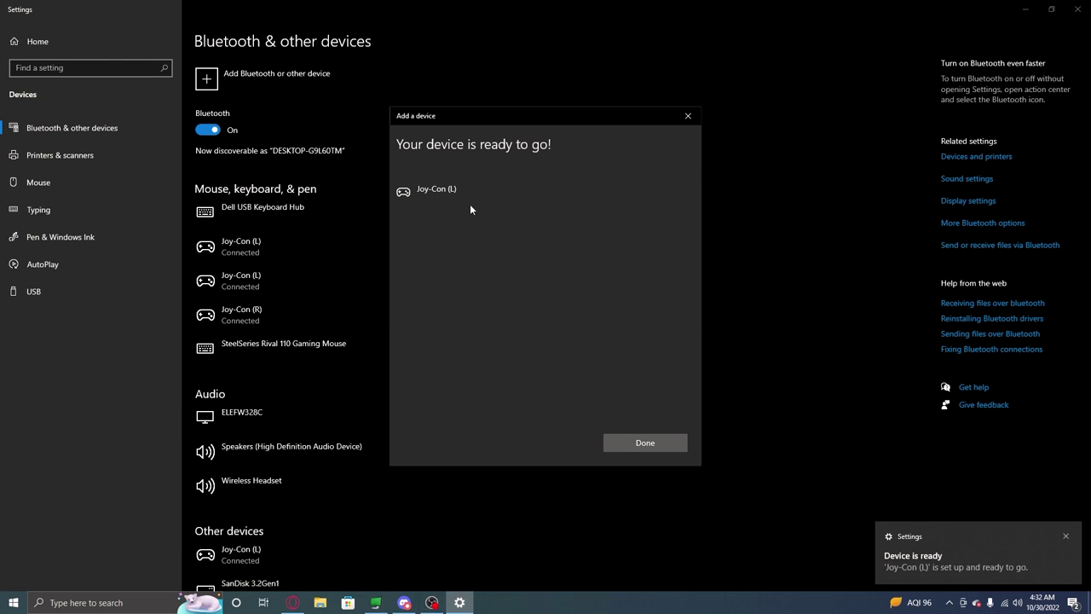
{"action": "left_click", "coordinate": [626, 446]}
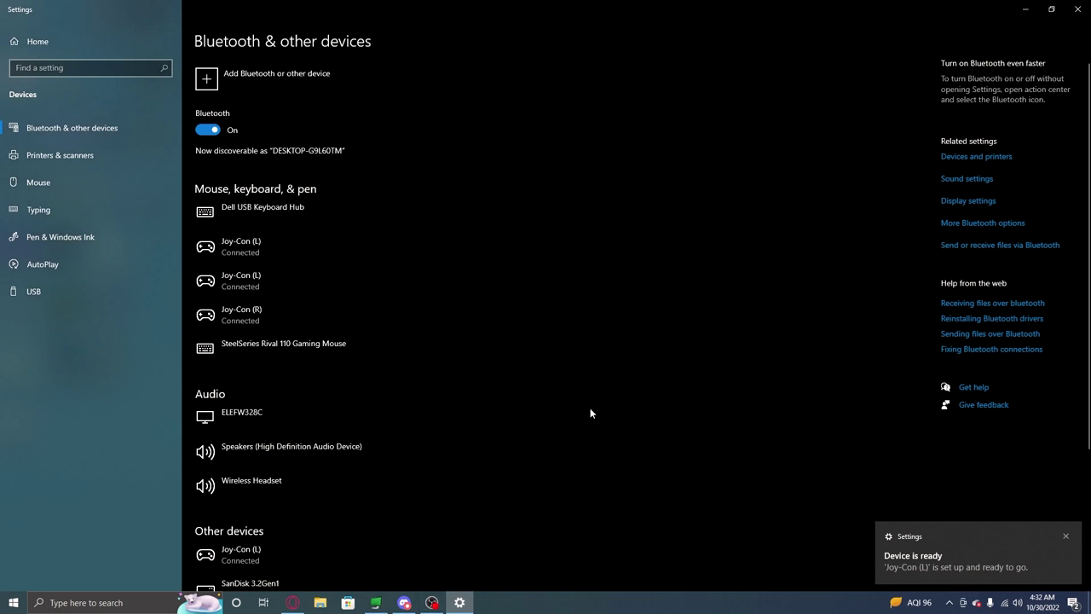
Pair a second Joy-Con (R) controller as a new Bluetooth device.
{"action": "left_click", "coordinate": [270, 82]}
{"action": "left_click", "coordinate": [448, 206]}
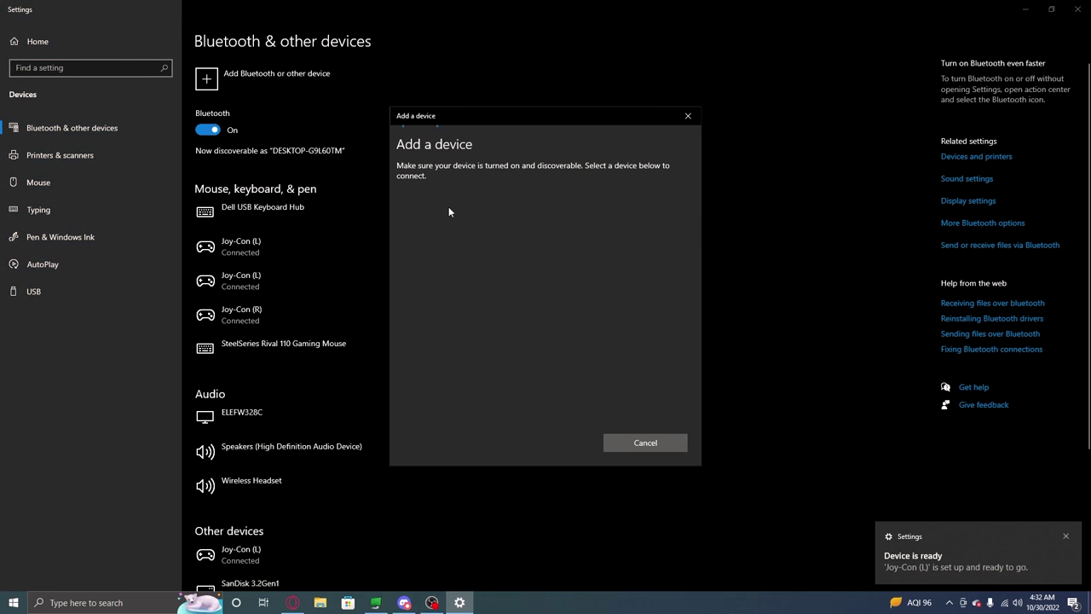
{"action": "left_click", "coordinate": [456, 205]}
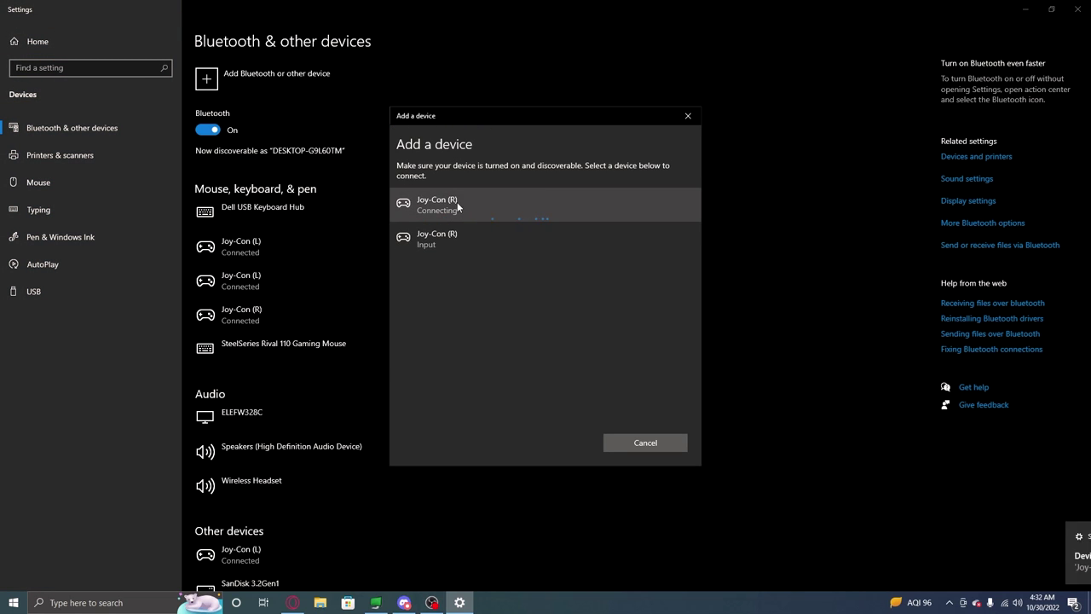
{"action": "left_click", "coordinate": [616, 439]}
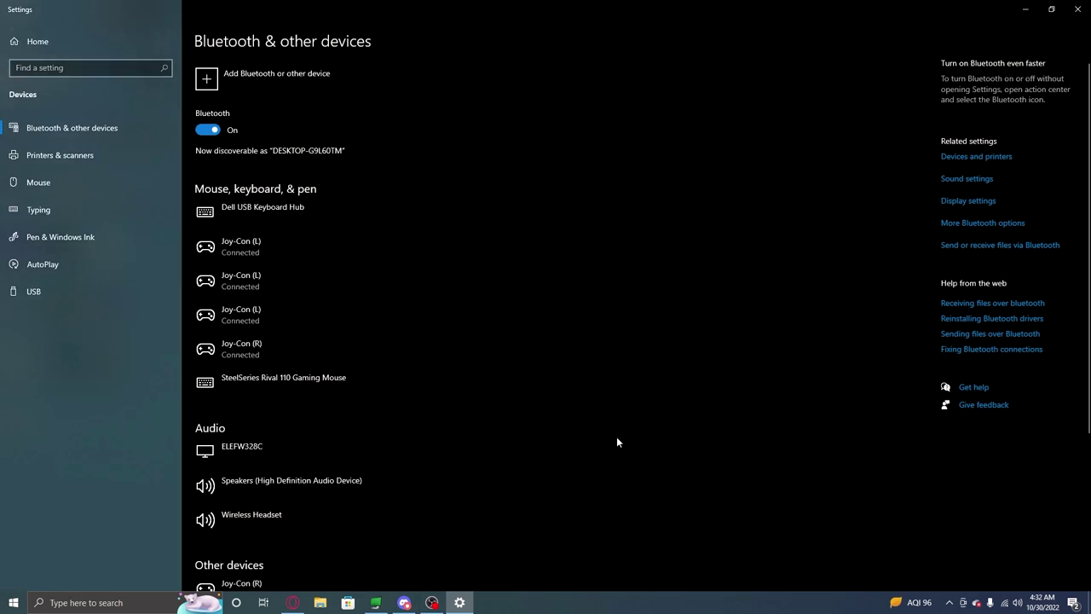
Pair the last Joy-Con (R) controller offered as a new Bluetooth device.
{"action": "left_click", "coordinate": [268, 85]}
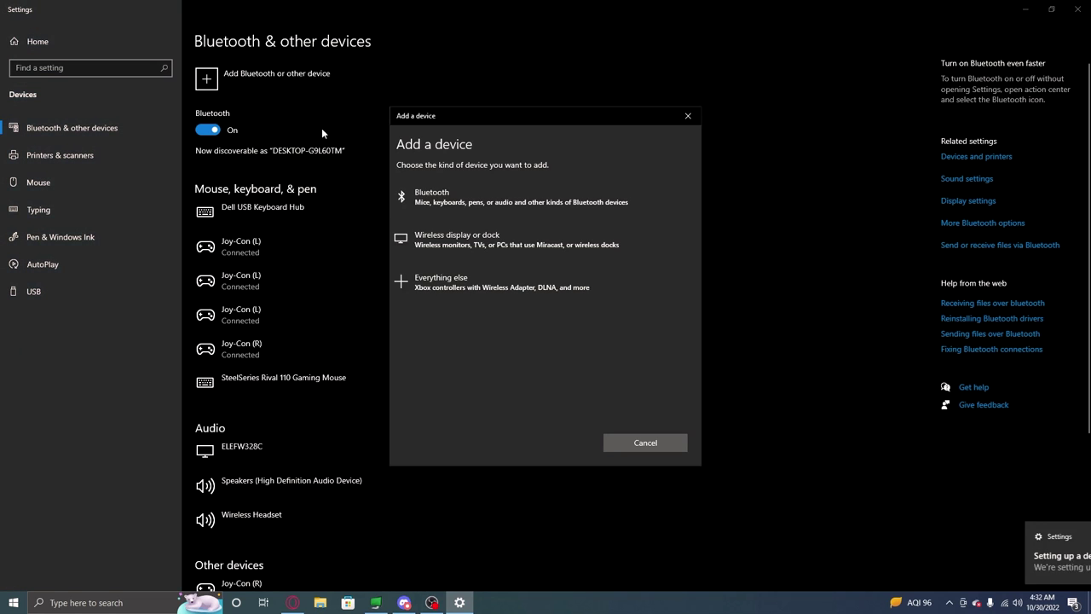
{"action": "left_click", "coordinate": [446, 194]}
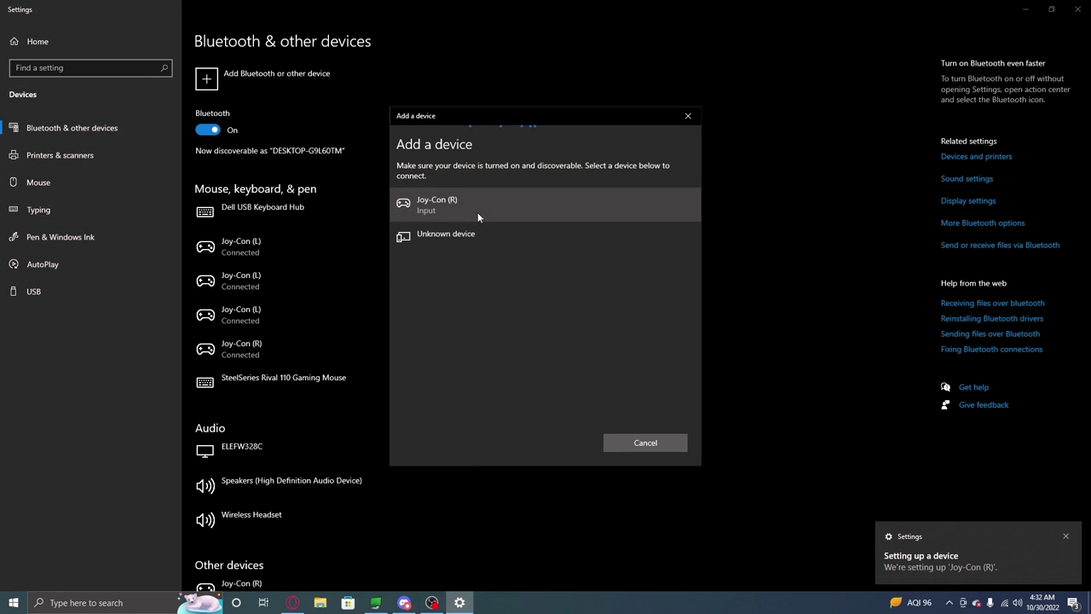
{"action": "left_click", "coordinate": [477, 213]}
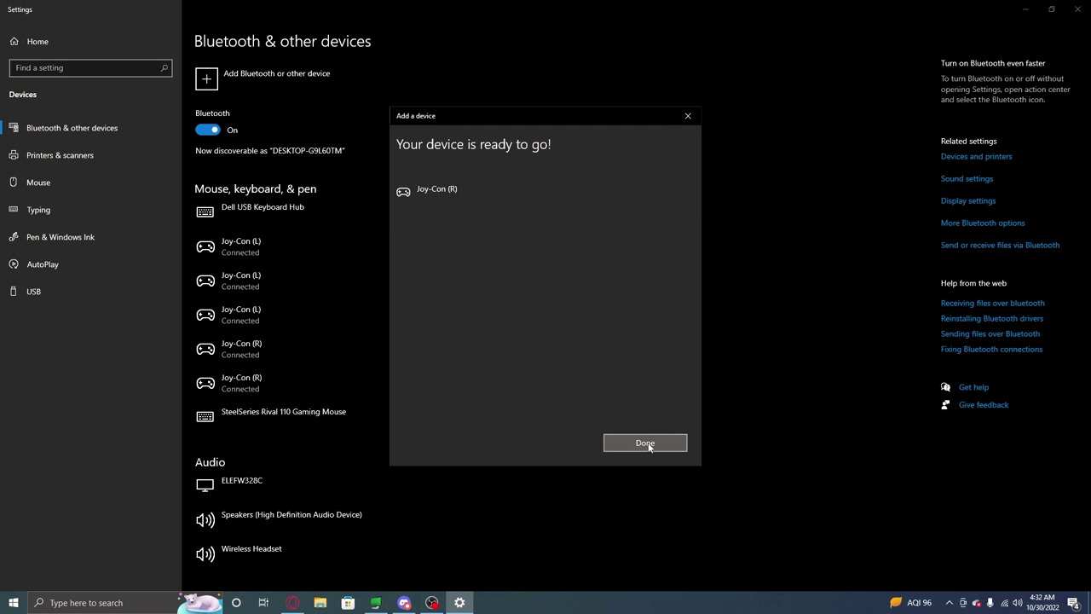
{"action": "left_click", "coordinate": [648, 443]}
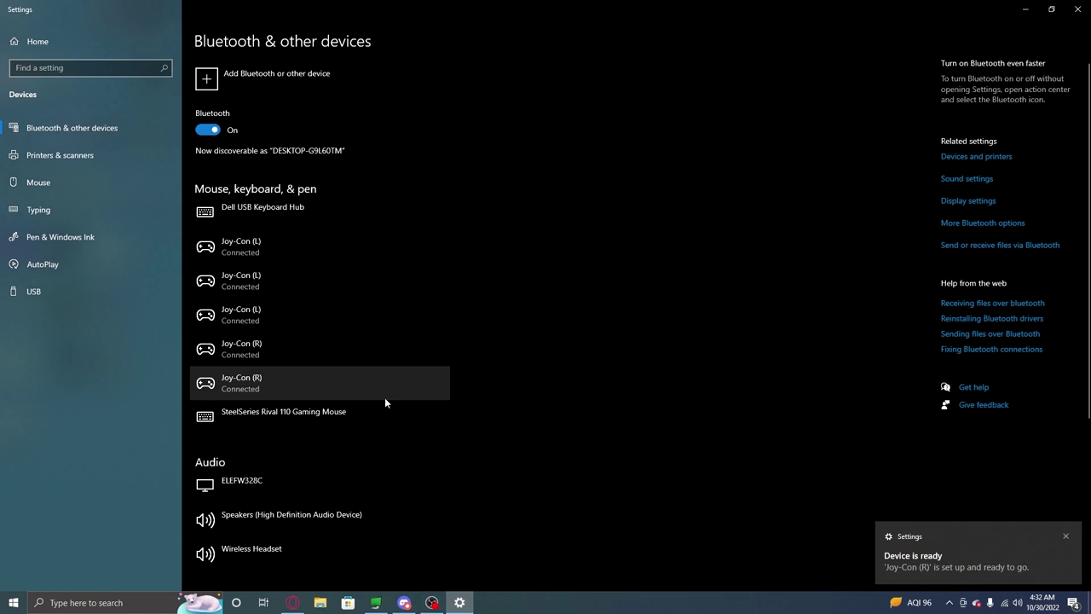
Remove the Joy-Con (R) controller listed under Other devices.
{"action": "scroll", "coordinate": [411, 380], "scroll_direction": "down", "scroll_amount": 5}
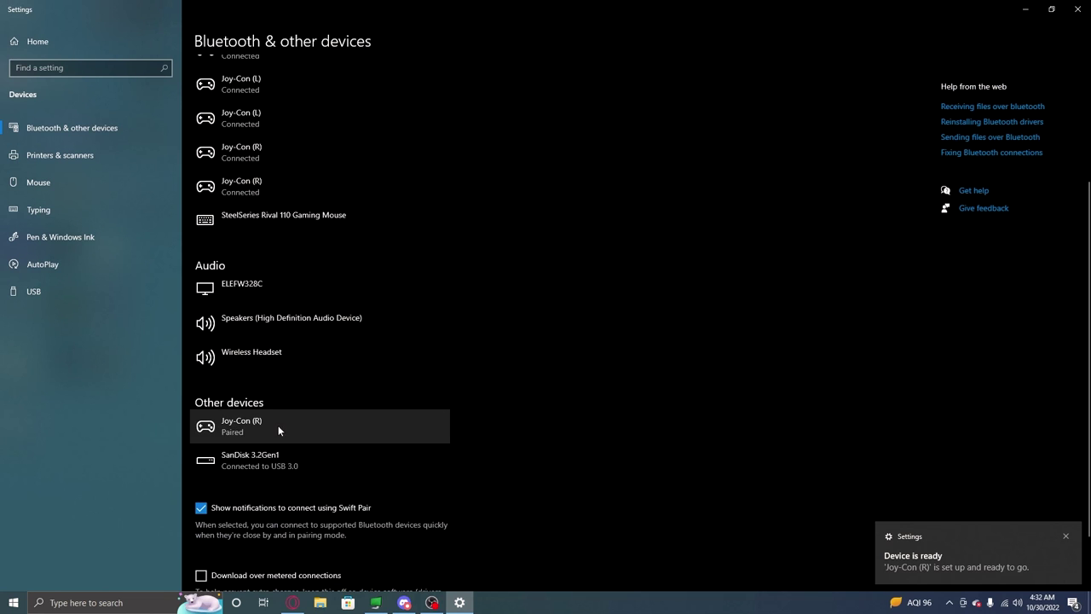
{"action": "left_click", "coordinate": [278, 426]}
{"action": "left_click", "coordinate": [392, 462]}
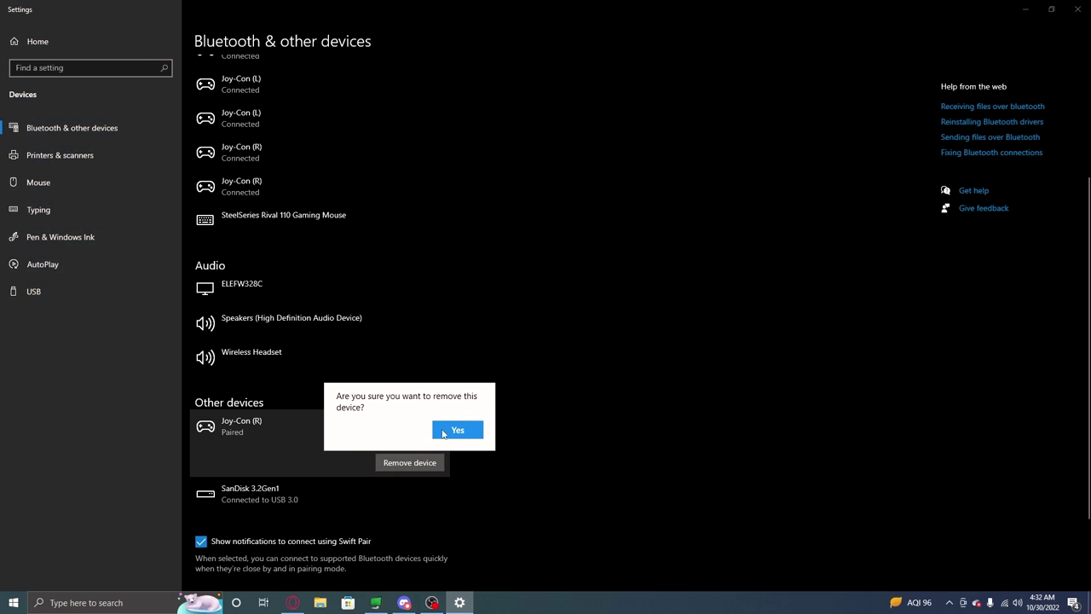
{"action": "left_click", "coordinate": [457, 429]}
{"action": "scroll", "coordinate": [407, 349], "scroll_direction": "up", "scroll_amount": 1}
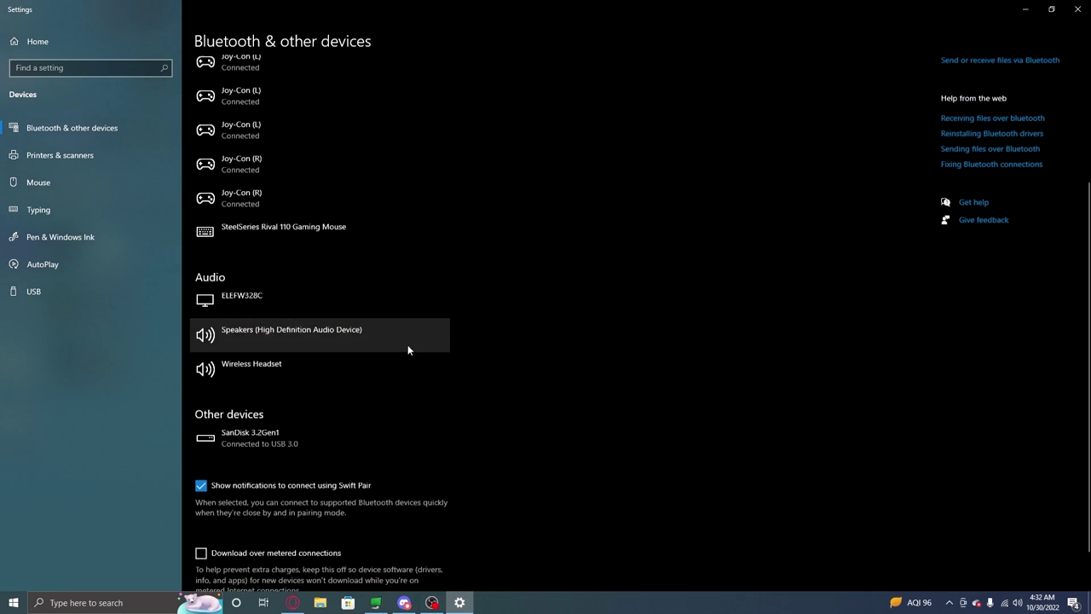
Pair the Joy-Con (R) again as a new Bluetooth device and check it in the device list.
{"action": "scroll", "coordinate": [408, 350], "scroll_direction": "up", "scroll_amount": 4}
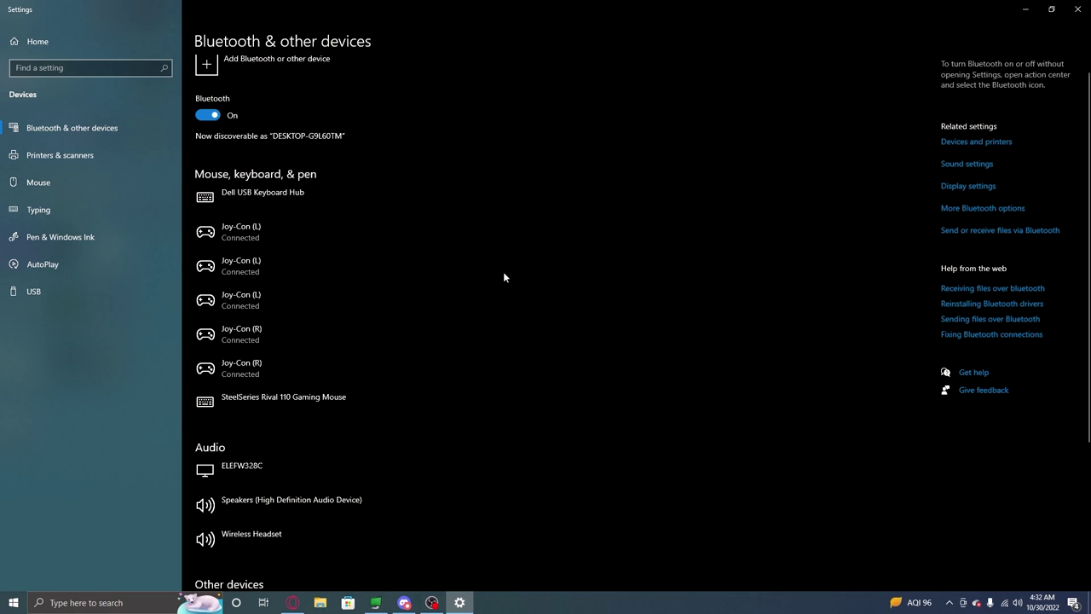
{"action": "scroll", "coordinate": [477, 265], "scroll_direction": "up", "scroll_amount": 1}
{"action": "left_click", "coordinate": [264, 81]}
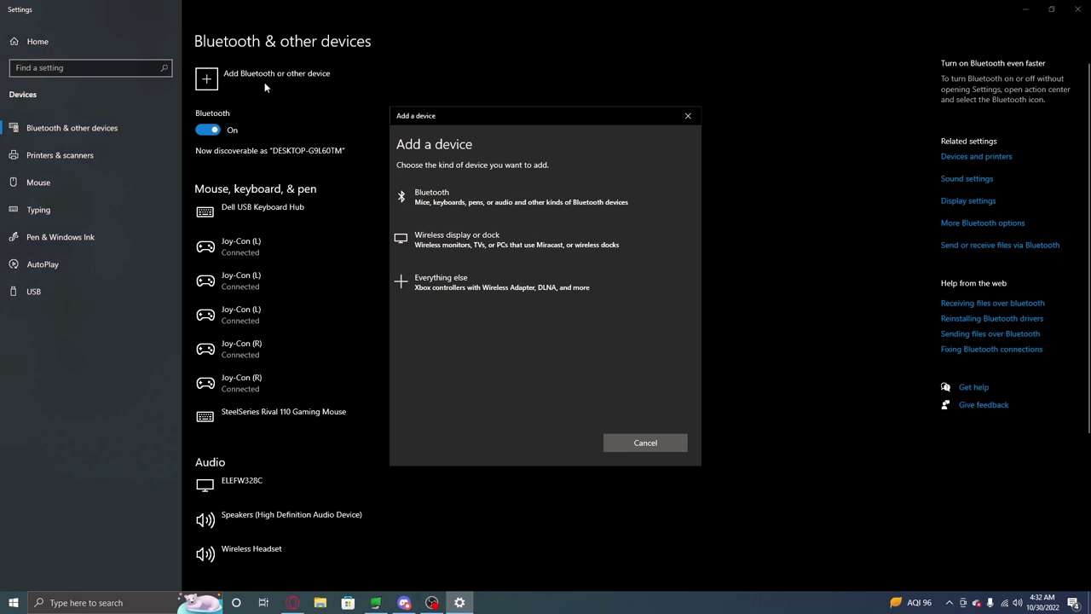
{"action": "left_click", "coordinate": [454, 194]}
{"action": "left_click", "coordinate": [459, 207]}
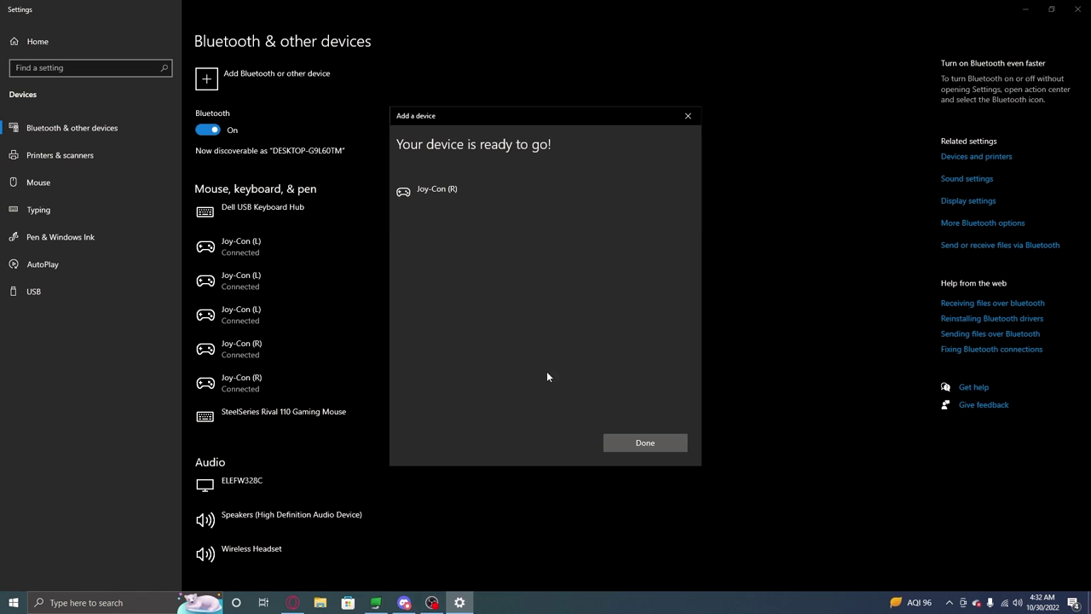
{"action": "left_click", "coordinate": [618, 441]}
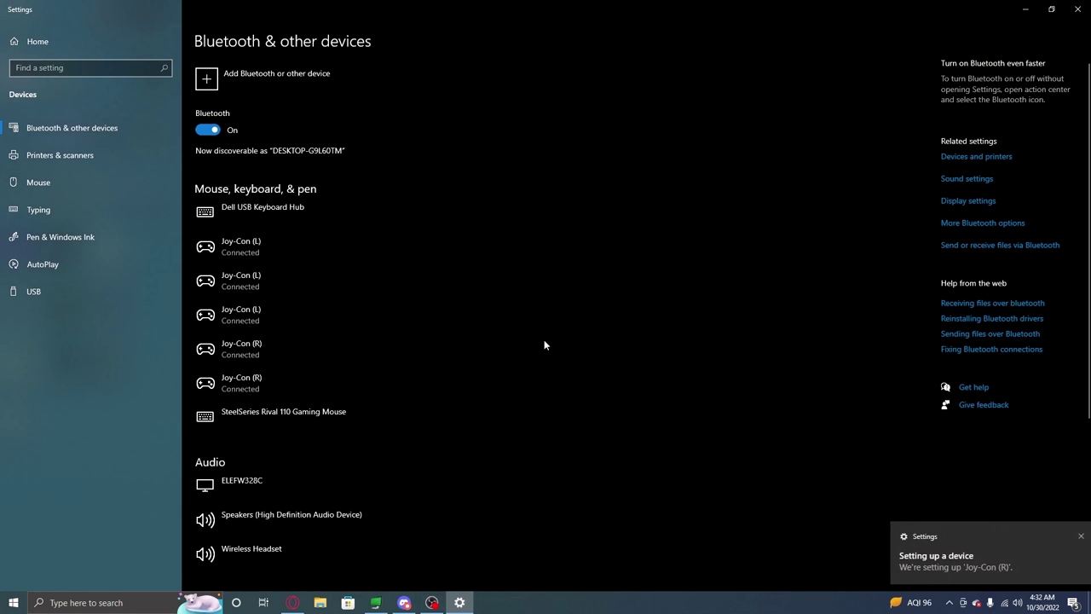
{"action": "scroll", "coordinate": [538, 336], "scroll_direction": "down", "scroll_amount": 3}
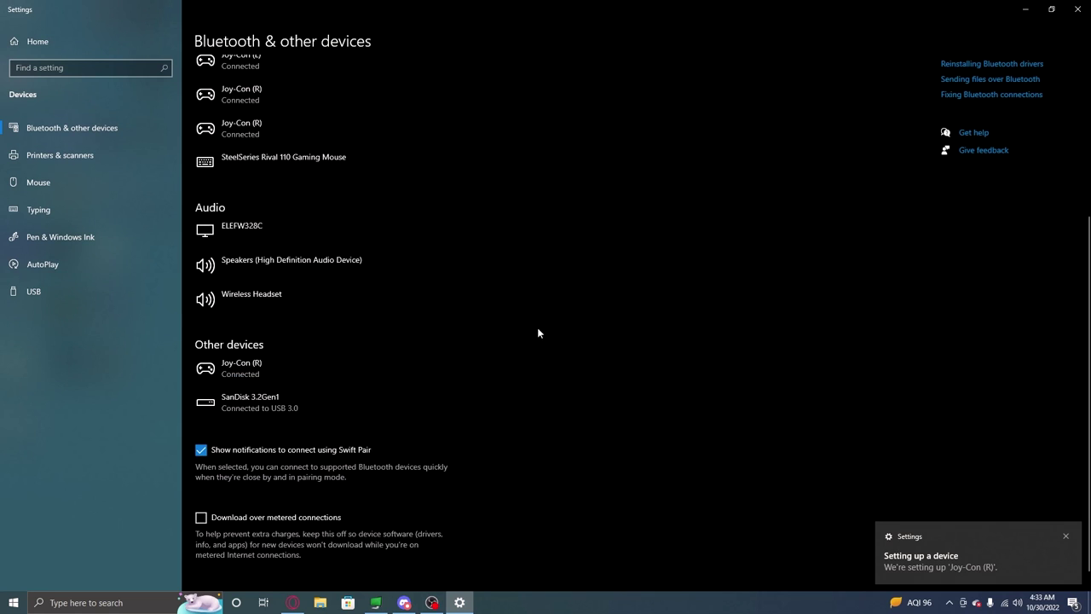
{"action": "scroll", "coordinate": [490, 316], "scroll_direction": "up", "scroll_amount": 3}
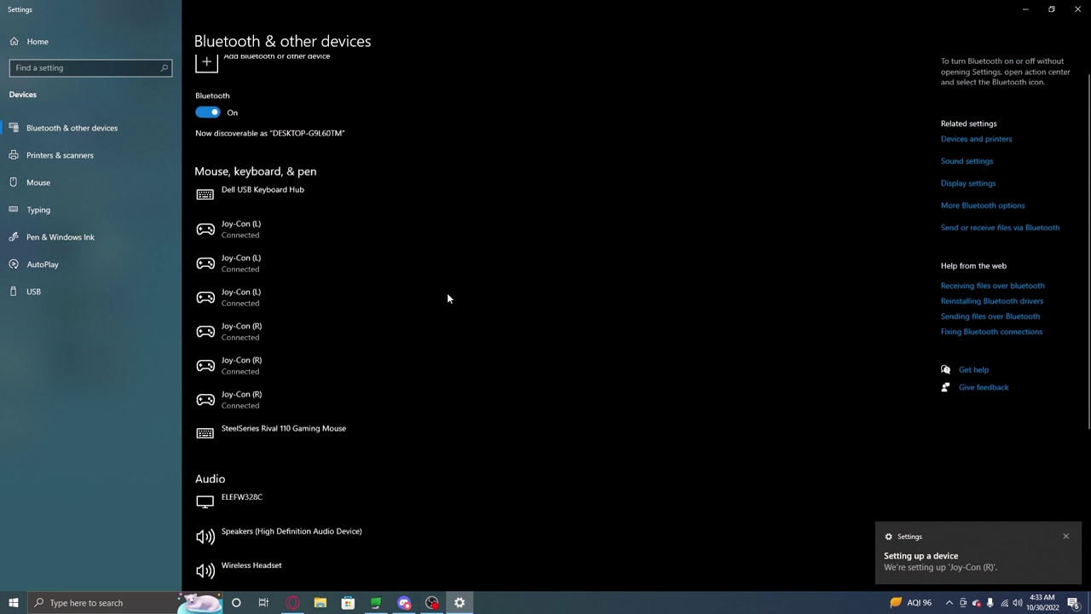
Minimize Settings and launch SlimeVR and slimevr-wrangler (1) from the desktop.
{"action": "left_click", "coordinate": [1025, 9]}
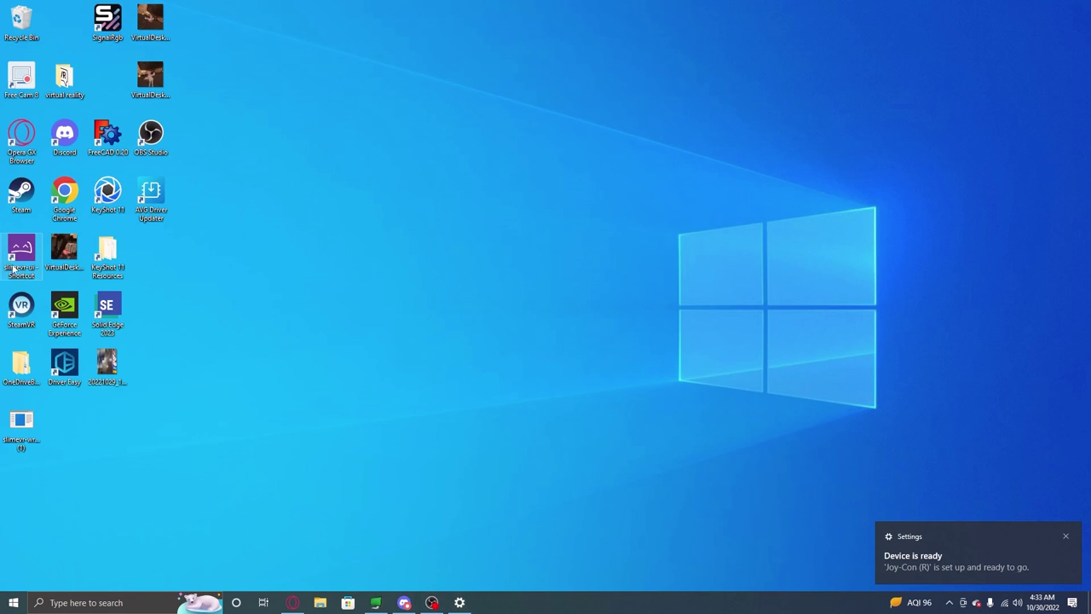
{"action": "double_click", "coordinate": [21, 252]}
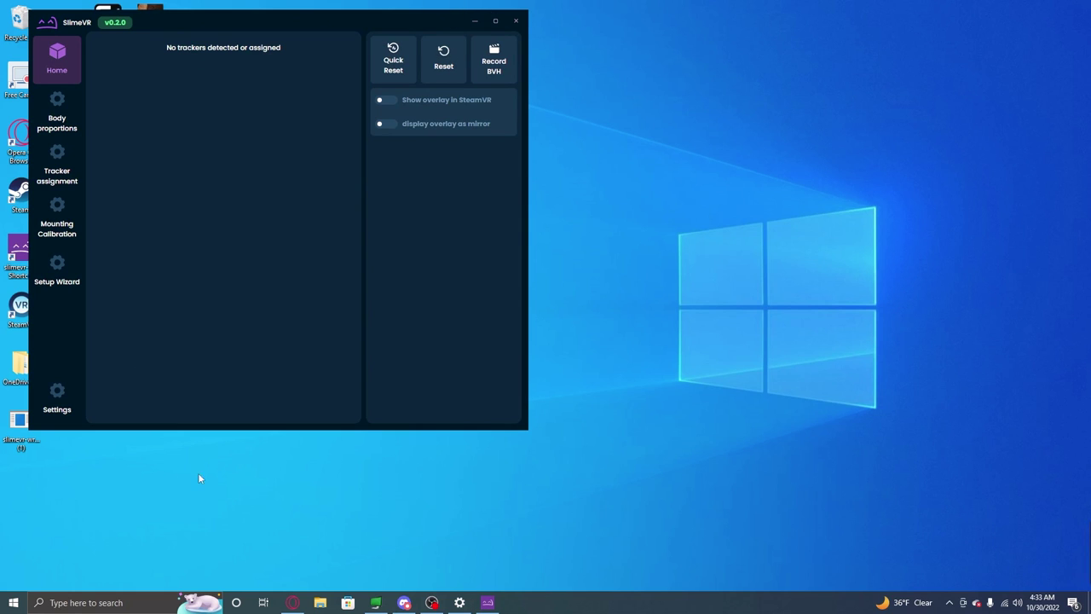
{"action": "left_click", "coordinate": [19, 429]}
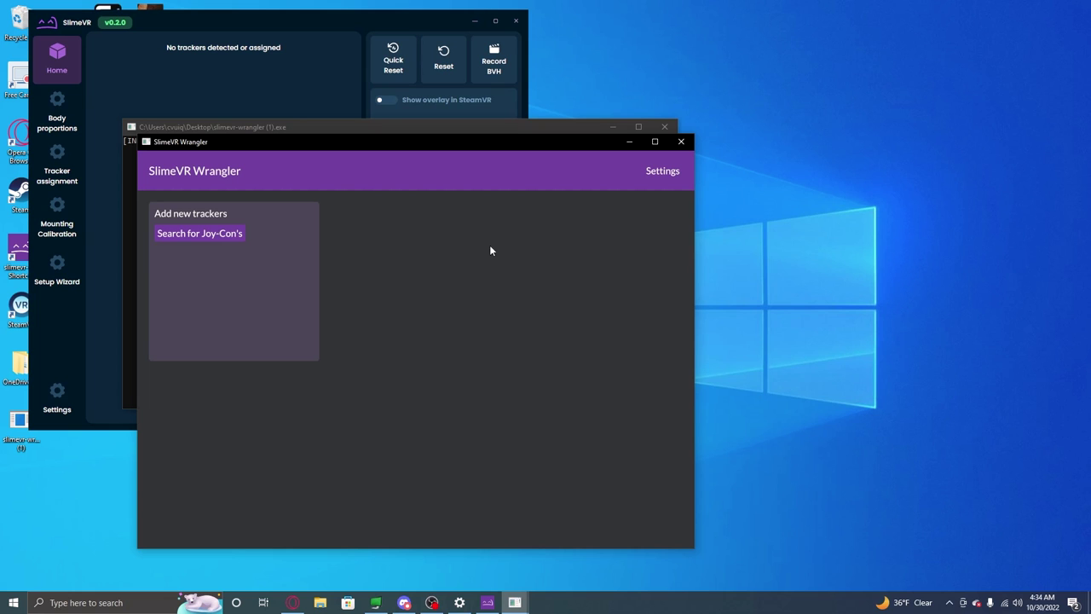
Search for Joy-Con's in SlimeVR Wrangler, allow it through the firewall on private networks, and minimize its windows.
{"action": "left_click", "coordinate": [217, 234]}
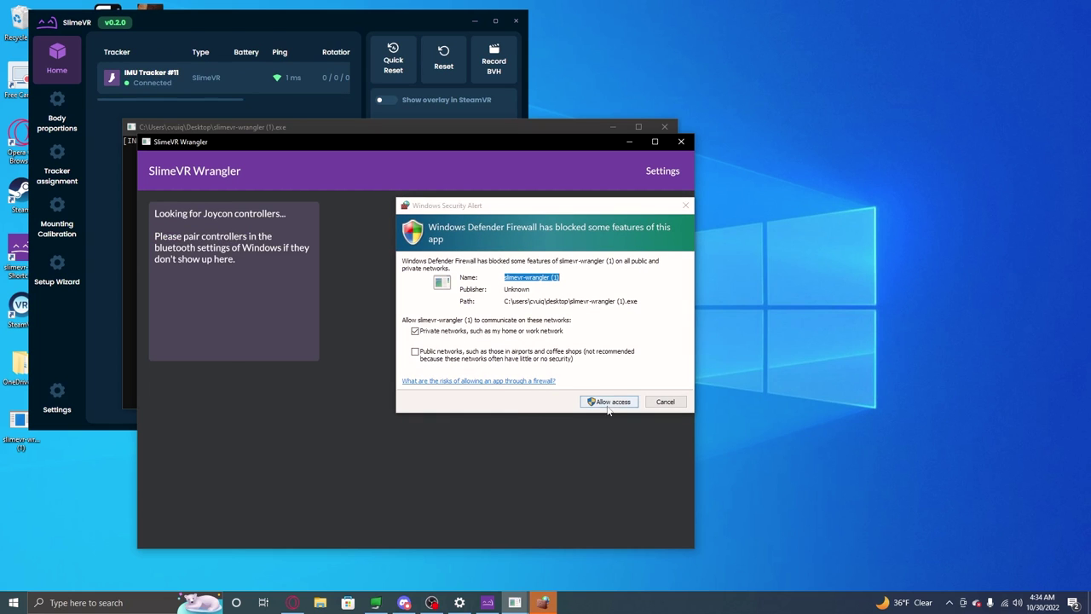
{"action": "left_click", "coordinate": [609, 401]}
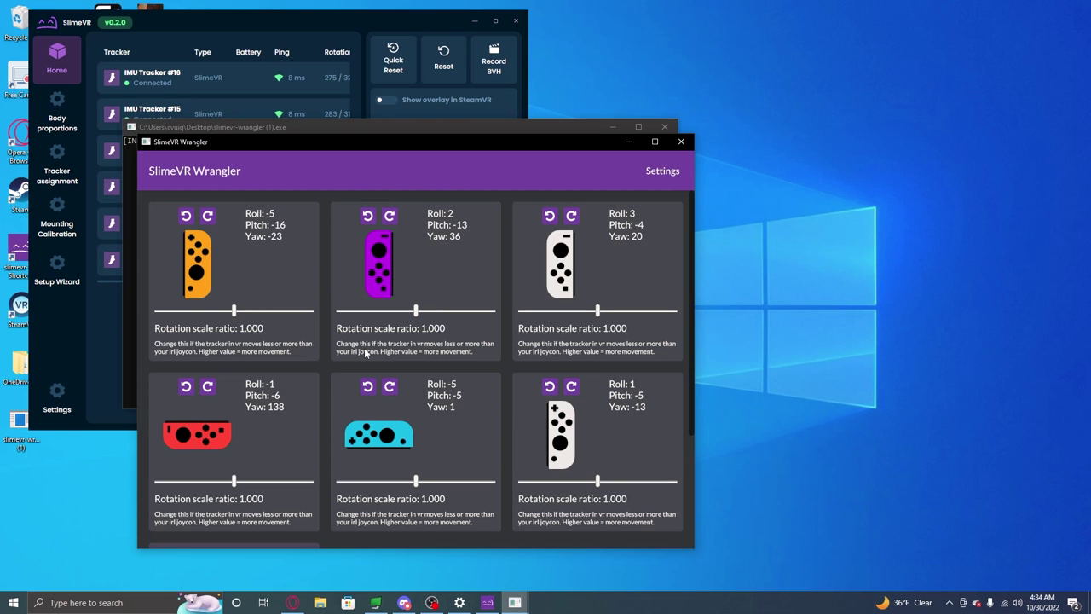
{"action": "left_click", "coordinate": [629, 141]}
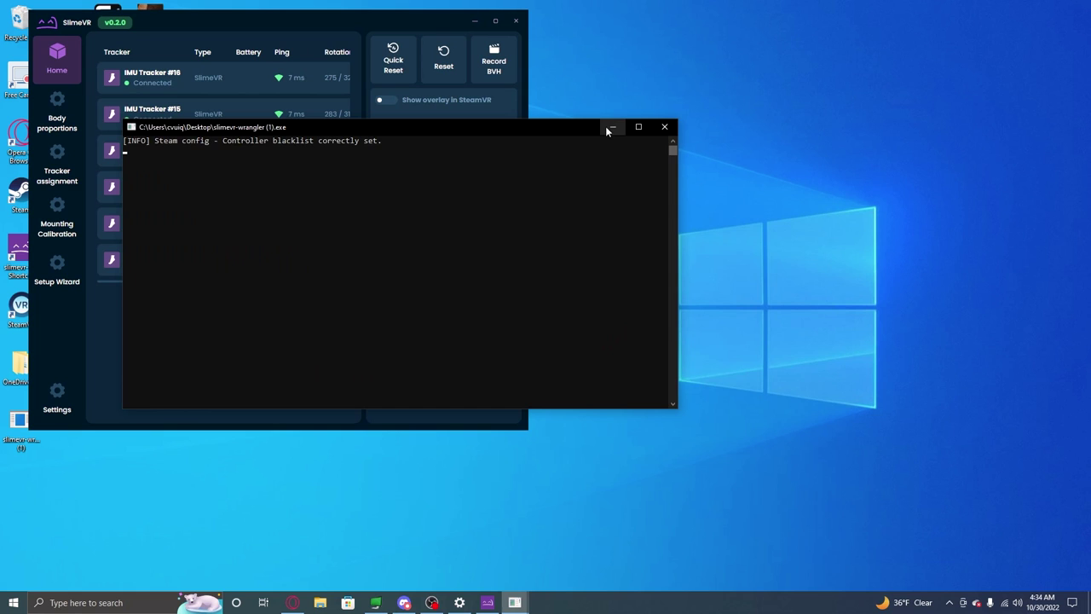
{"action": "left_click", "coordinate": [609, 131]}
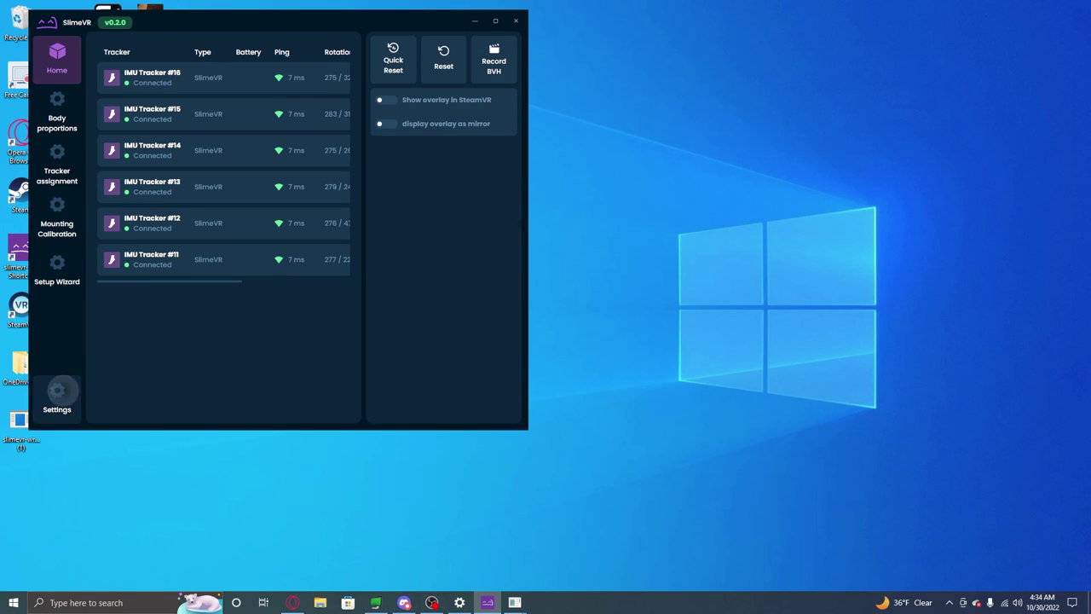
Open the SlimeVR settings and switch the Chest SteamVR tracker on and back off.
{"action": "left_click", "coordinate": [57, 396]}
{"action": "left_click", "coordinate": [427, 132]}
{"action": "left_click", "coordinate": [428, 132]}
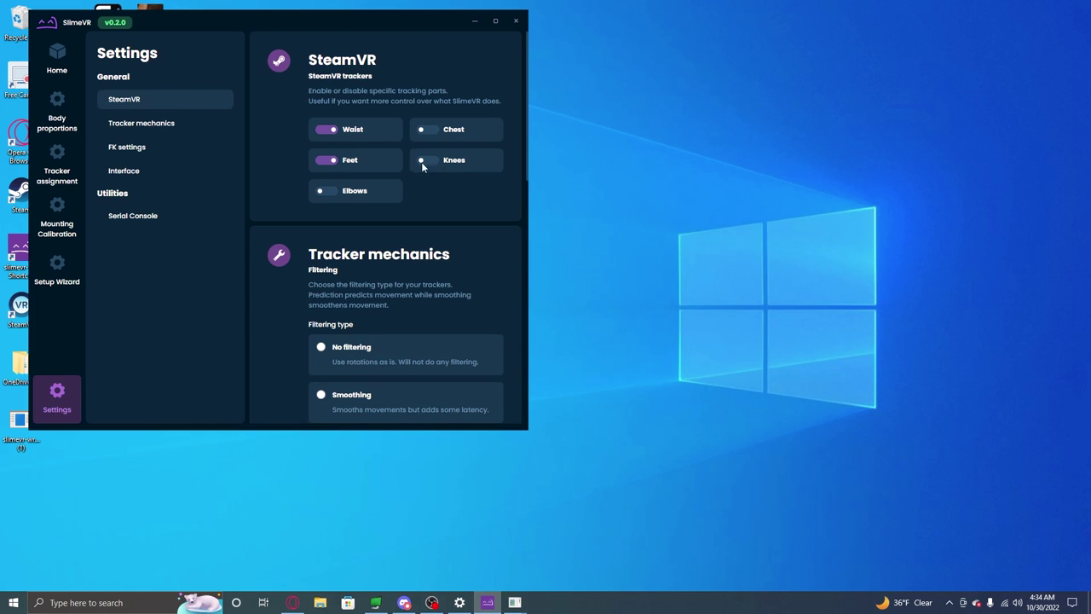
Raise the Prediction filtering amount under Tracker mechanics to 70 %.
{"action": "scroll", "coordinate": [422, 166], "scroll_direction": "down", "scroll_amount": 3}
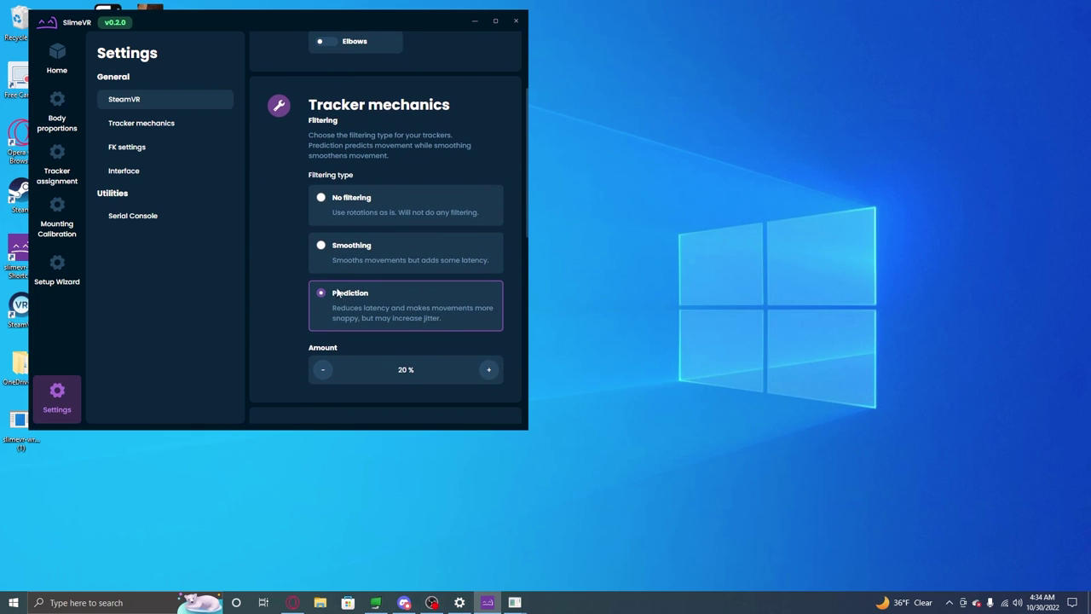
{"action": "left_click", "coordinate": [488, 369]}
{"action": "left_click", "coordinate": [489, 369]}
{"action": "left_click", "coordinate": [488, 369]}
{"action": "left_click", "coordinate": [489, 369]}
{"action": "left_click", "coordinate": [488, 369]}
Try the Smoothing and No filtering types, return to Prediction, and set its amount to 60 %.
{"action": "left_click", "coordinate": [330, 247]}
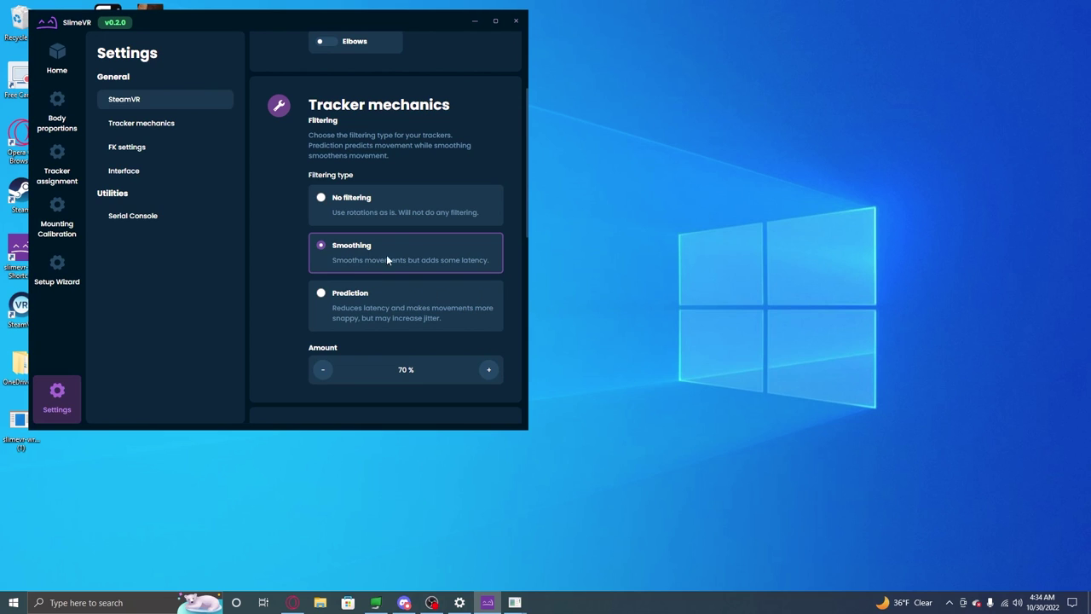
{"action": "left_click", "coordinate": [349, 209]}
{"action": "scroll", "coordinate": [263, 255], "scroll_direction": "down", "scroll_amount": 2}
{"action": "left_click", "coordinate": [324, 192]}
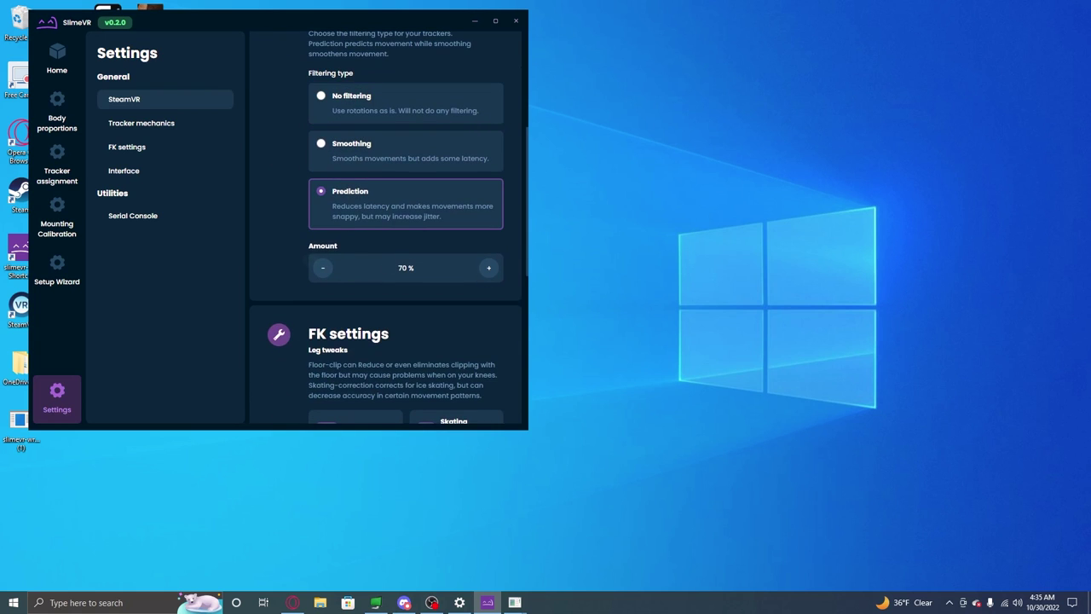
{"action": "left_click", "coordinate": [322, 268]}
Review the FK settings, switch Developer mode off and back on, and return to the tracker overview.
{"action": "scroll", "coordinate": [256, 275], "scroll_direction": "down", "scroll_amount": 2}
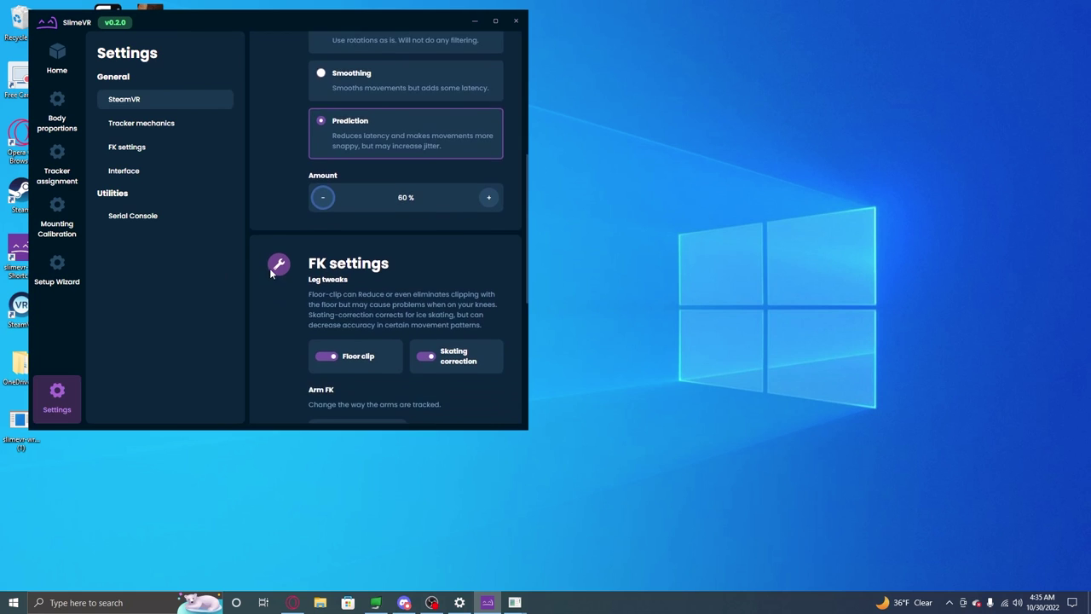
{"action": "scroll", "coordinate": [270, 268], "scroll_direction": "down", "scroll_amount": 2}
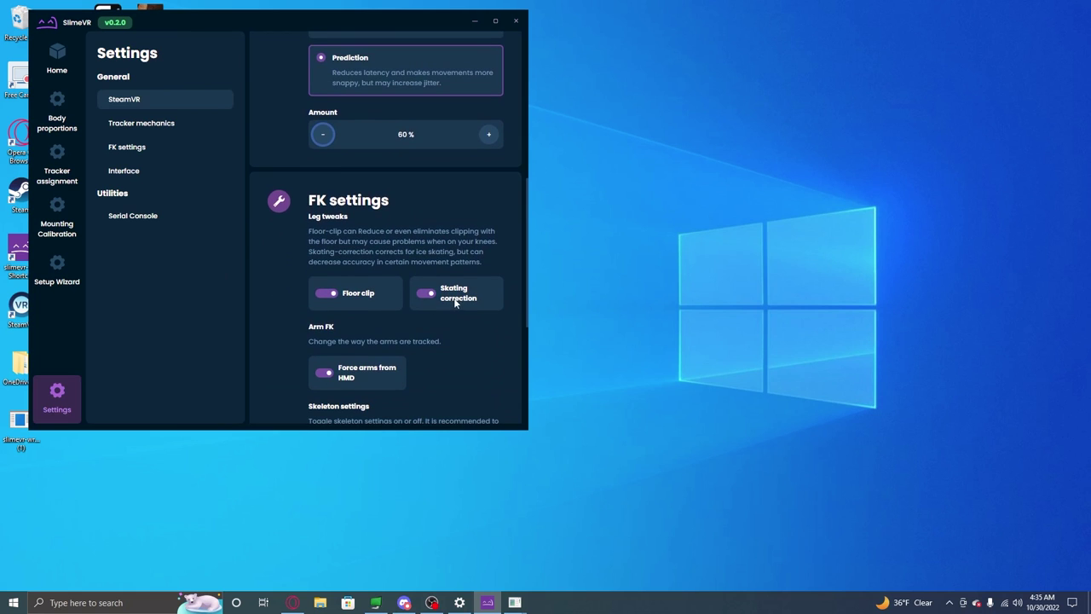
{"action": "scroll", "coordinate": [448, 306], "scroll_direction": "down", "scroll_amount": 4}
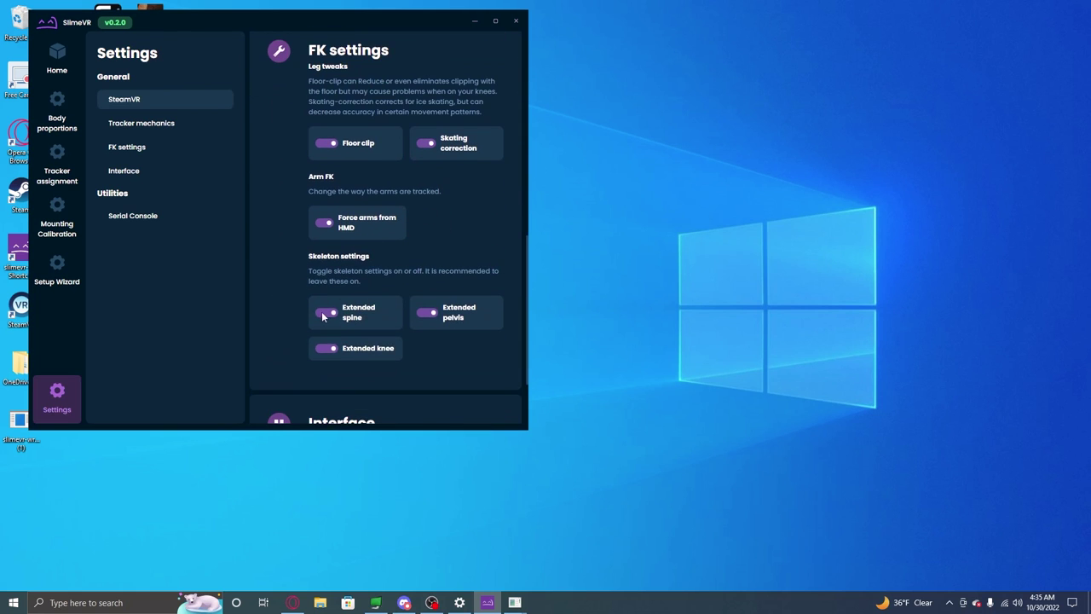
{"action": "scroll", "coordinate": [290, 288], "scroll_direction": "down", "scroll_amount": 3}
{"action": "left_click", "coordinate": [322, 391]}
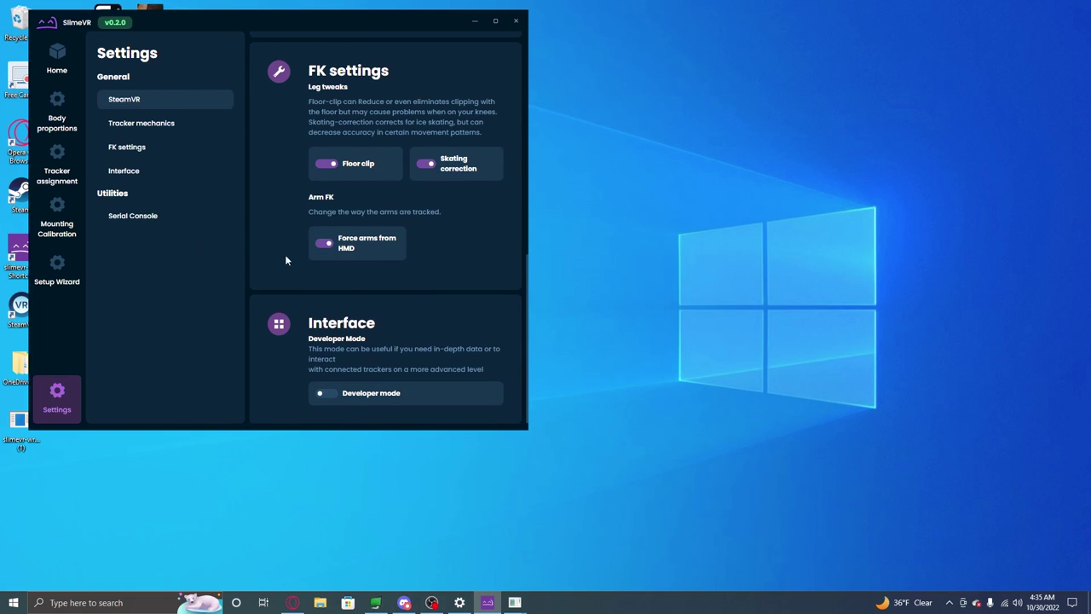
{"action": "scroll", "coordinate": [289, 282], "scroll_direction": "up", "scroll_amount": 1}
{"action": "scroll", "coordinate": [306, 374], "scroll_direction": "down", "scroll_amount": 1}
{"action": "left_click", "coordinate": [323, 392]}
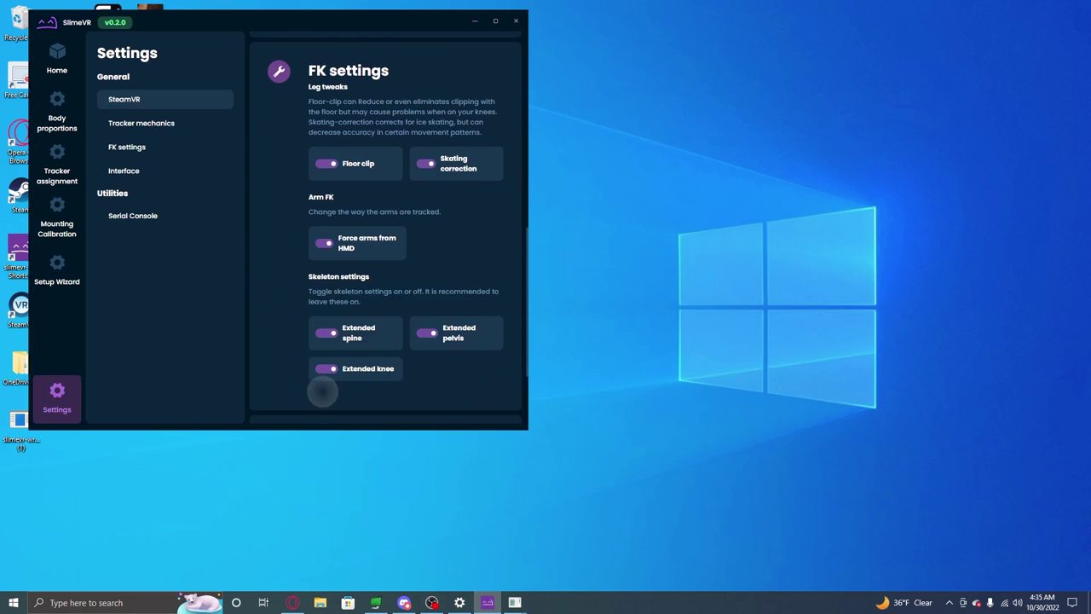
{"action": "left_click", "coordinate": [56, 60]}
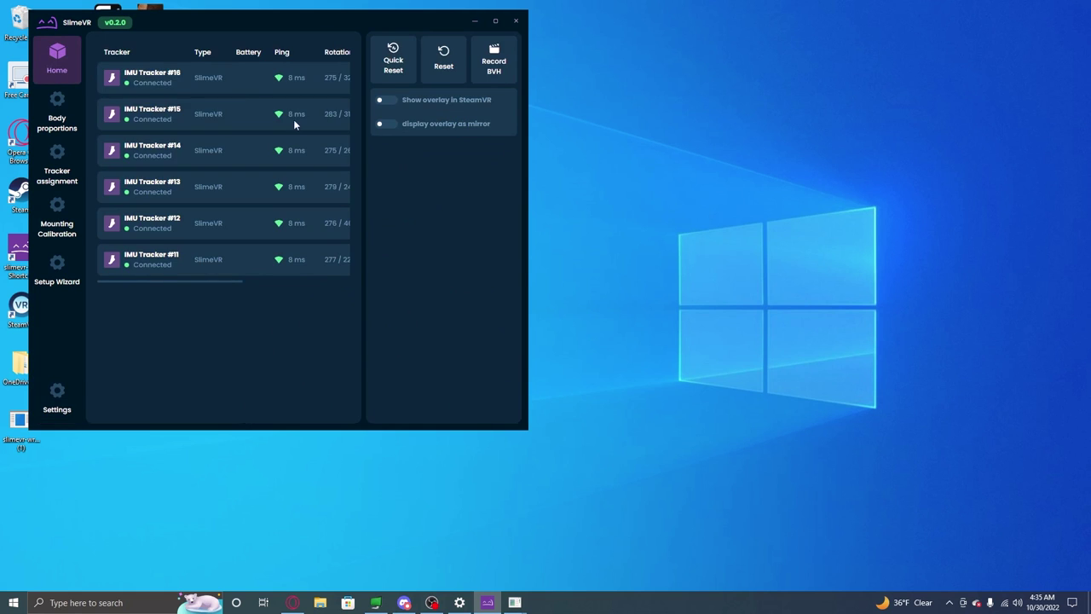
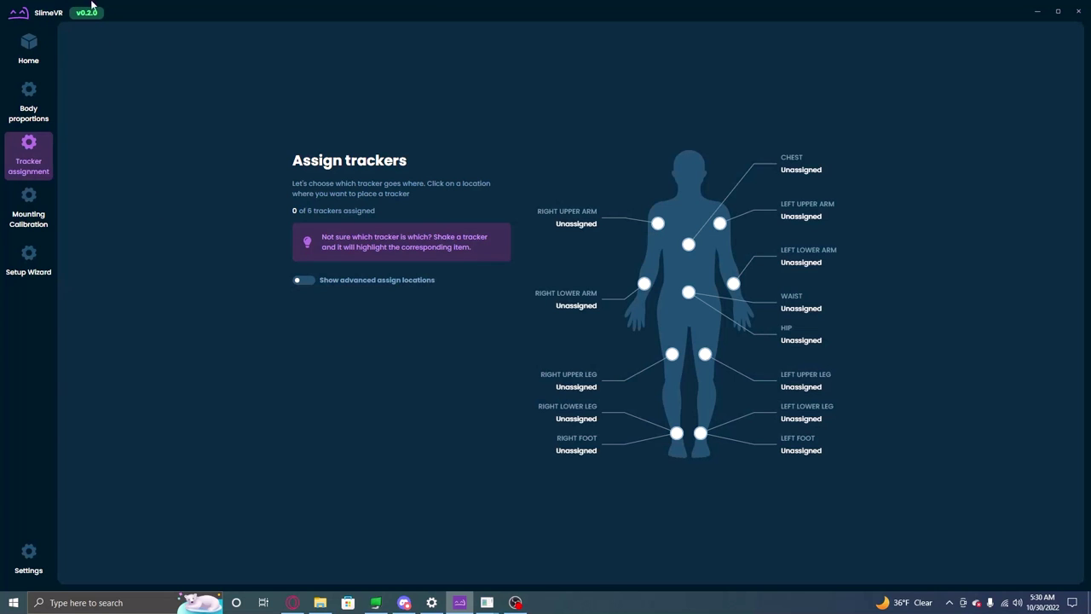
Assign IMU Tracker #11 to the right upper leg and clear that assignment again.
{"action": "left_click", "coordinate": [28, 48]}
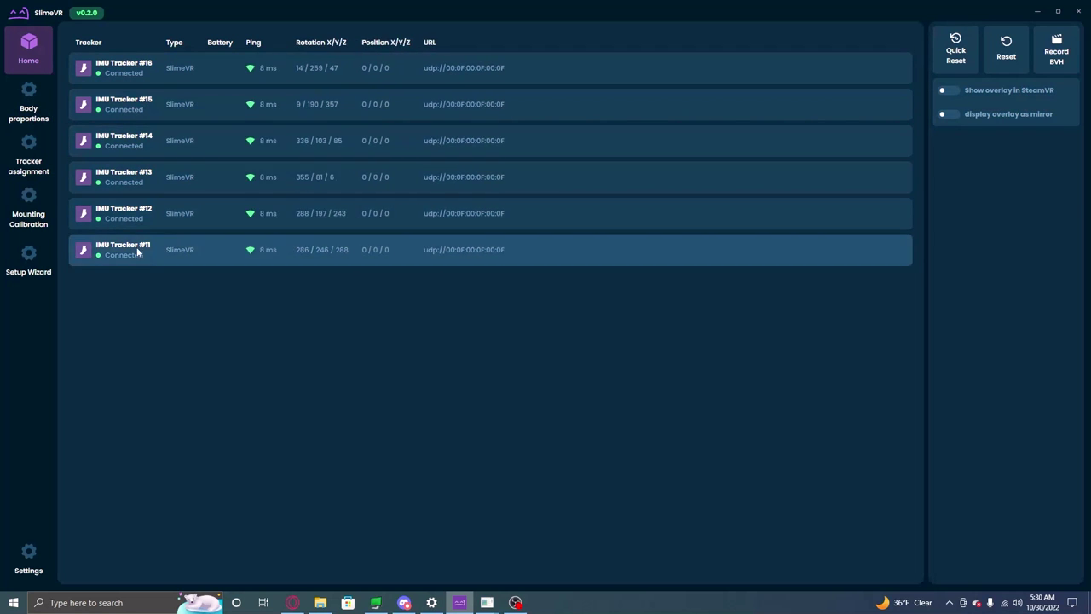
{"action": "left_click", "coordinate": [31, 162]}
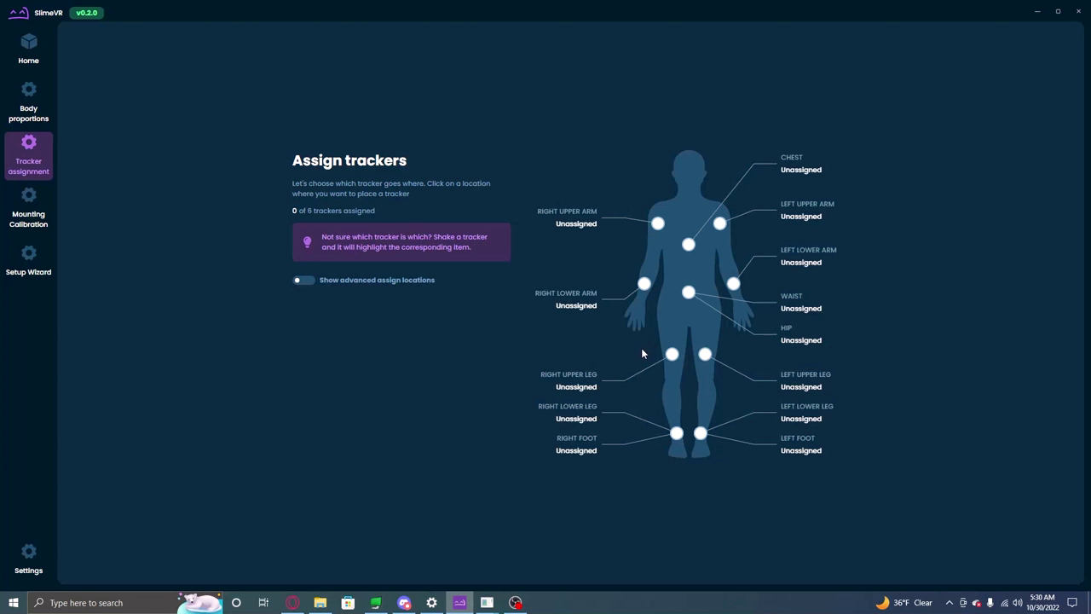
{"action": "left_click", "coordinate": [671, 354]}
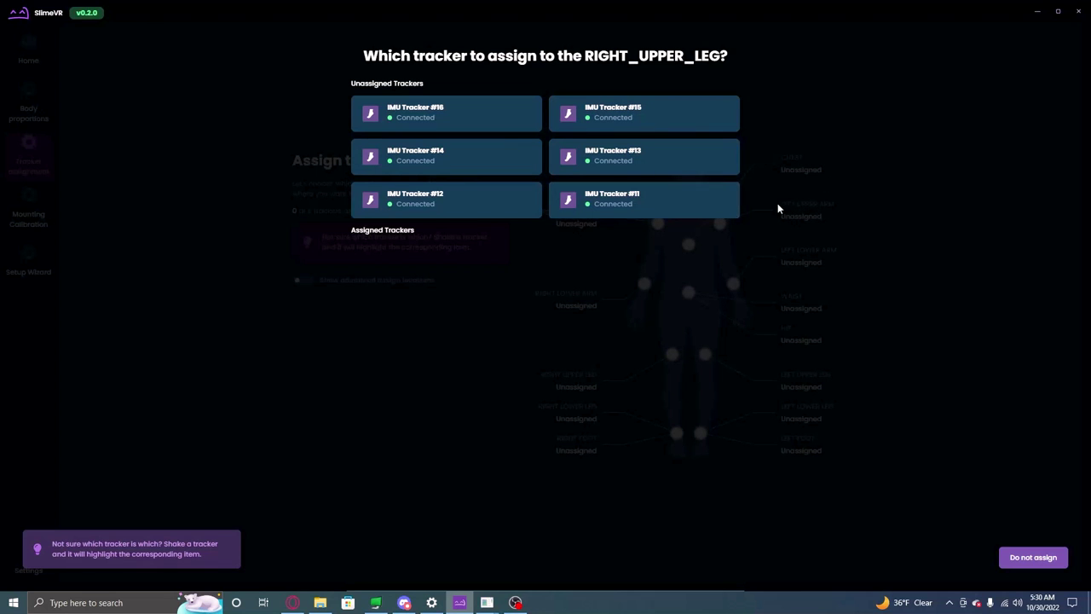
{"action": "left_click", "coordinate": [673, 208]}
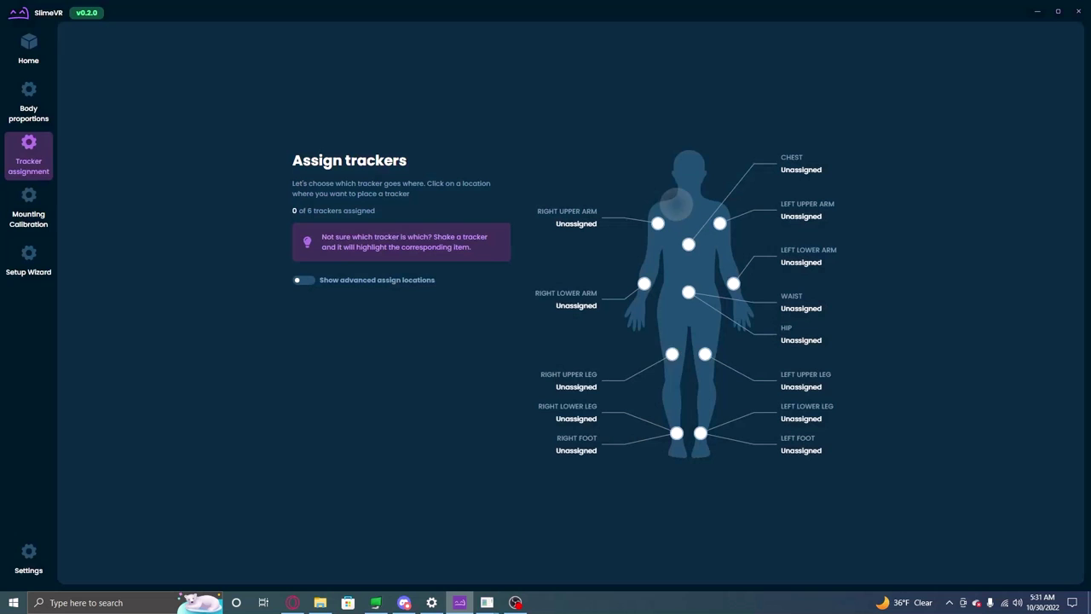
{"action": "left_click", "coordinate": [571, 380]}
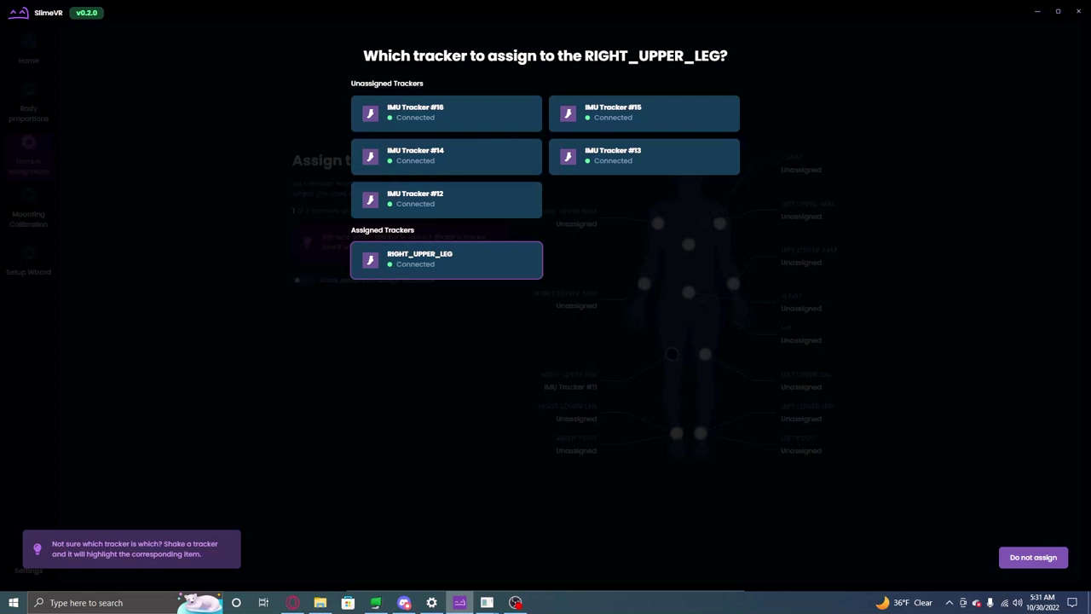
{"action": "left_click", "coordinate": [1019, 558]}
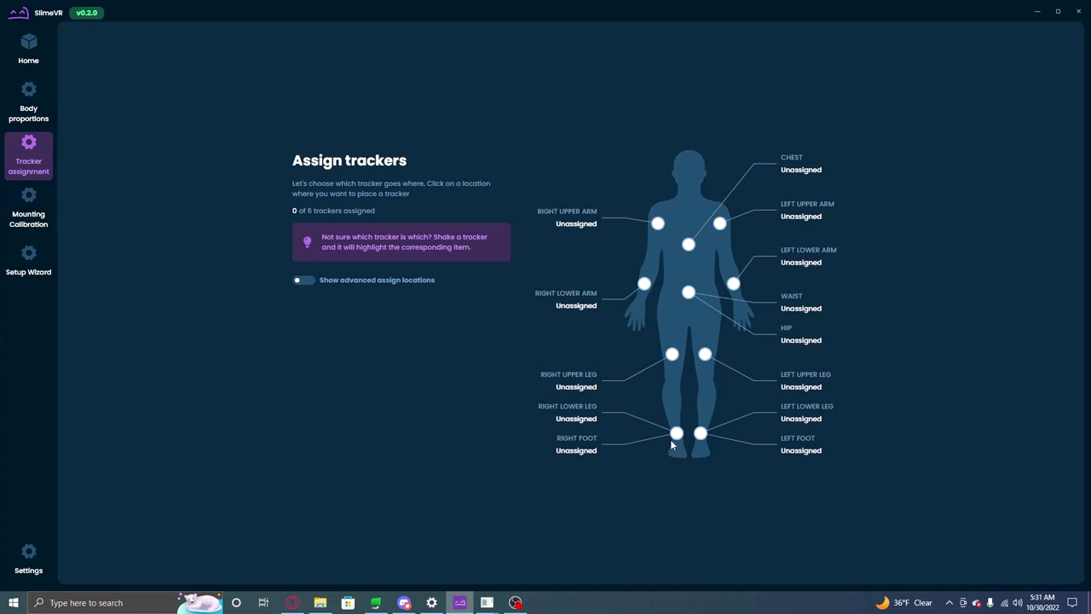
Assign IMU Tracker #11 to the left upper leg and IMU Tracker #15 to the left lower leg.
{"action": "left_click", "coordinate": [801, 380]}
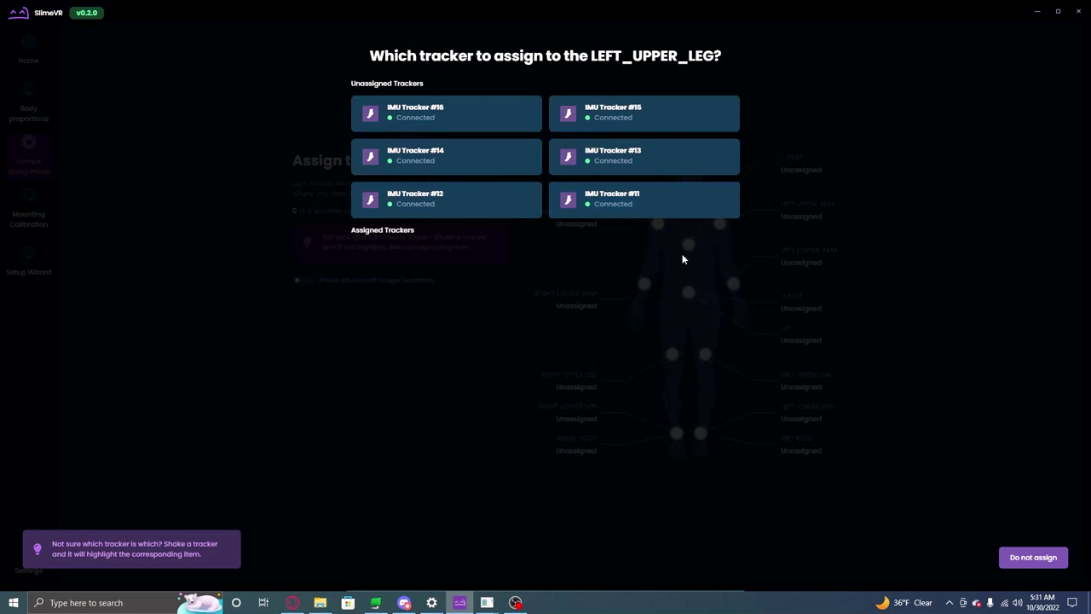
{"action": "left_click", "coordinate": [655, 211]}
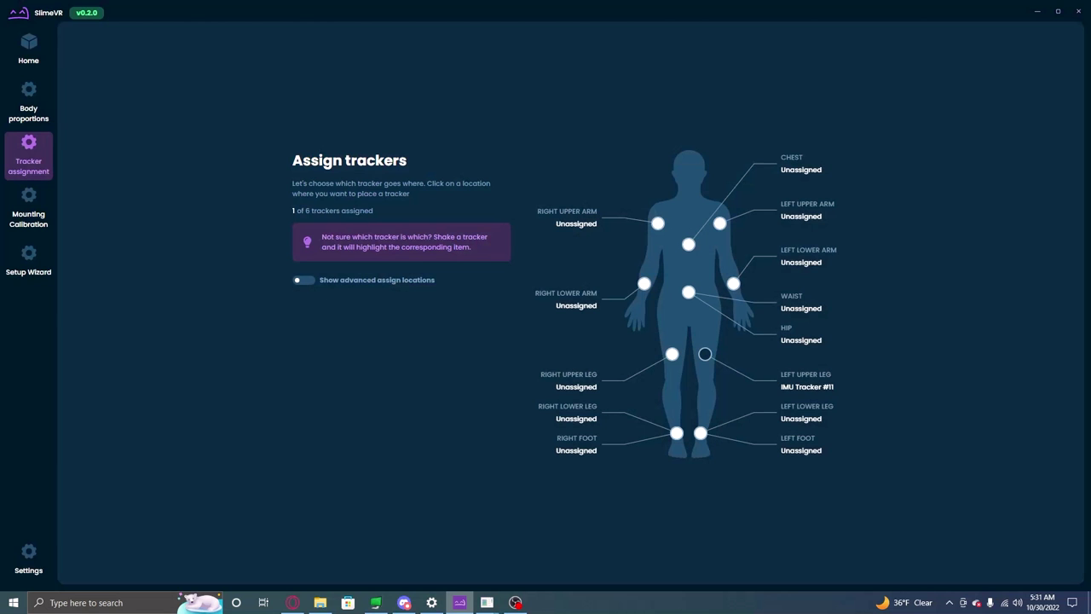
{"action": "left_click", "coordinate": [805, 414]}
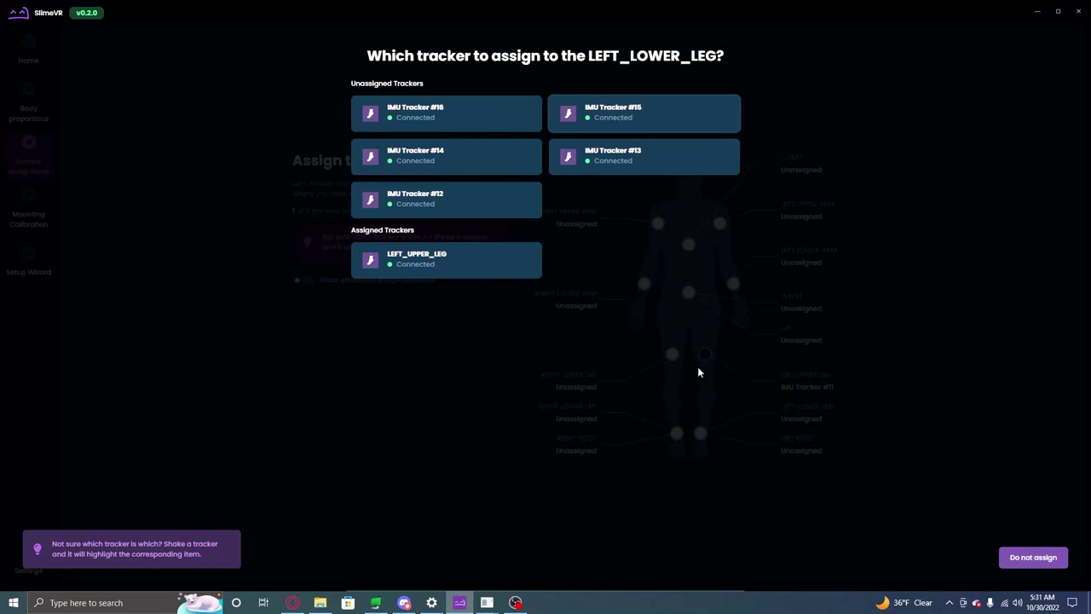
{"action": "left_click", "coordinate": [631, 116]}
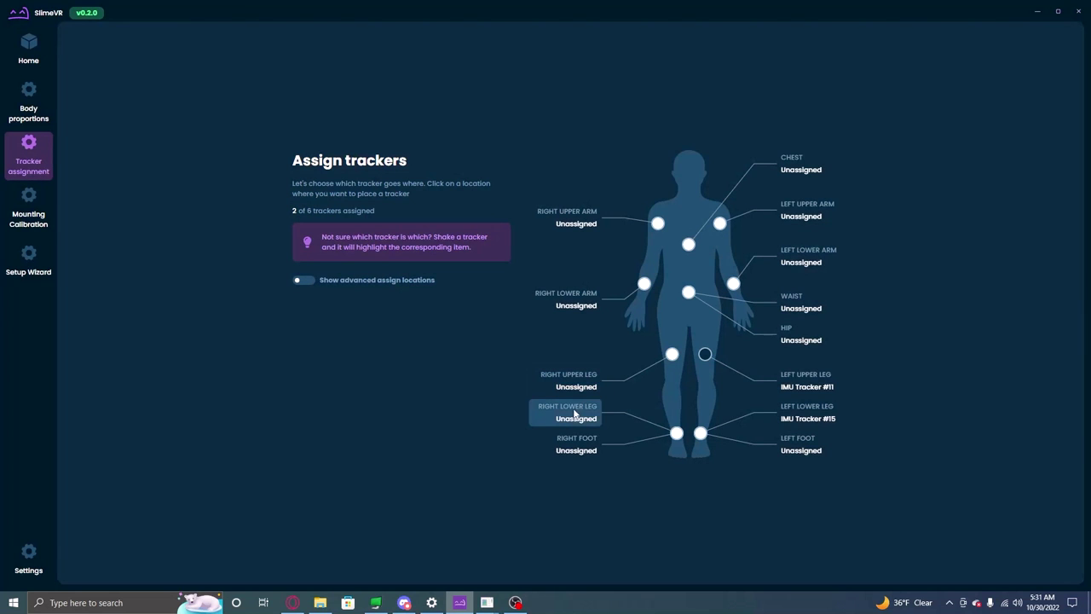
Assign IMU Tracker #13 to the right lower leg and IMU Tracker #12 to the right upper leg.
{"action": "left_click", "coordinate": [575, 418]}
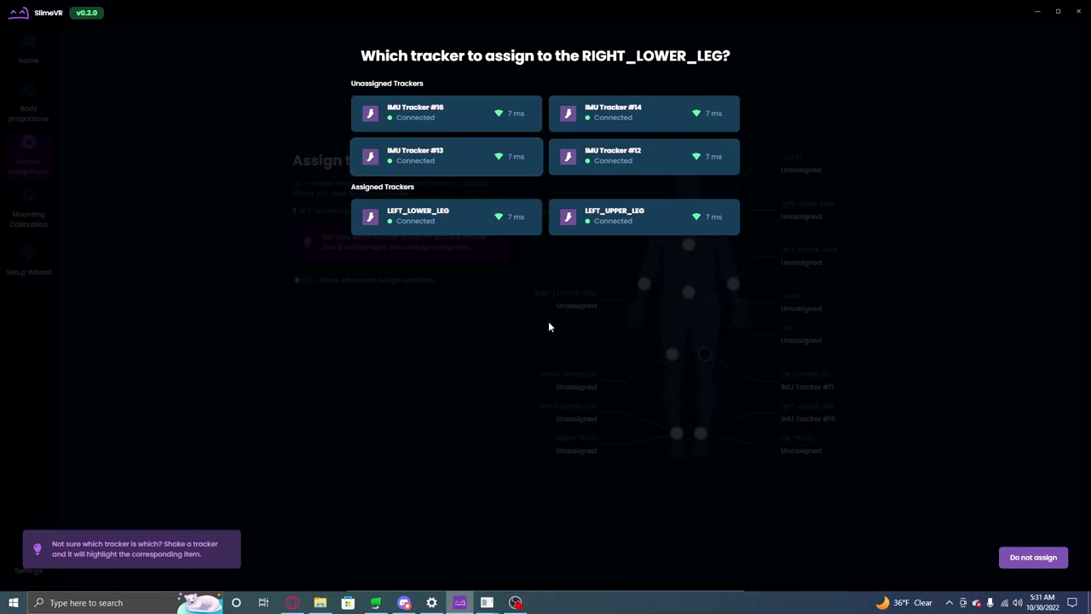
{"action": "left_click", "coordinate": [516, 170]}
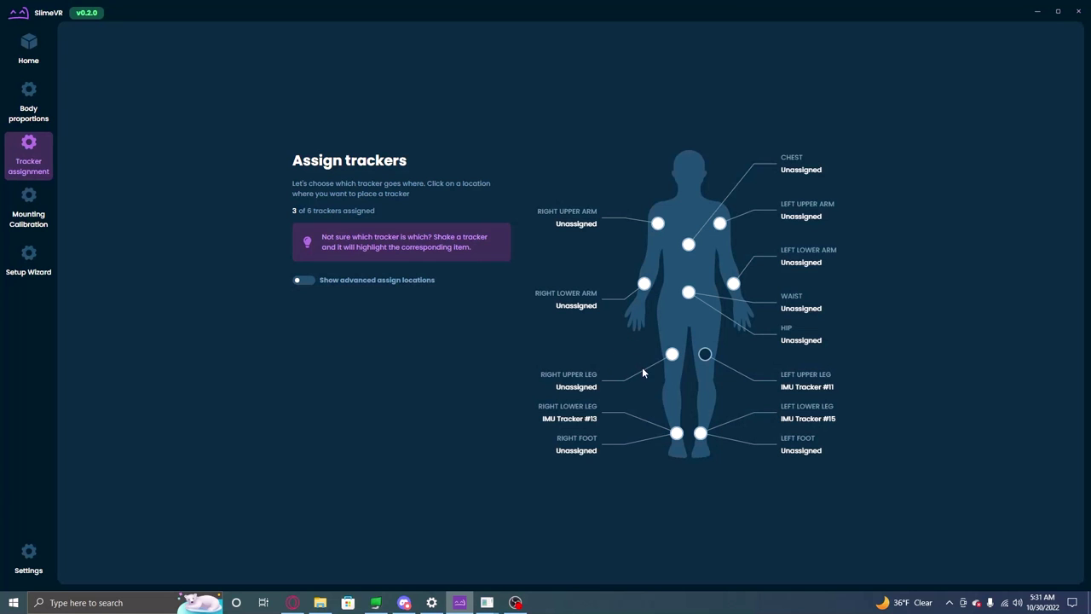
{"action": "left_click", "coordinate": [601, 376]}
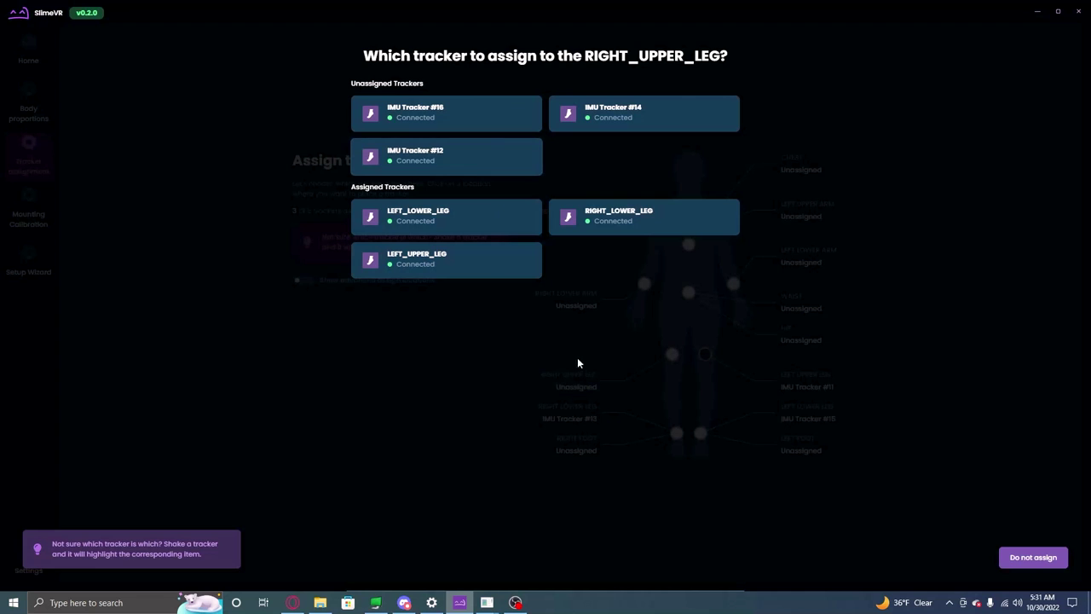
{"action": "left_click", "coordinate": [470, 155]}
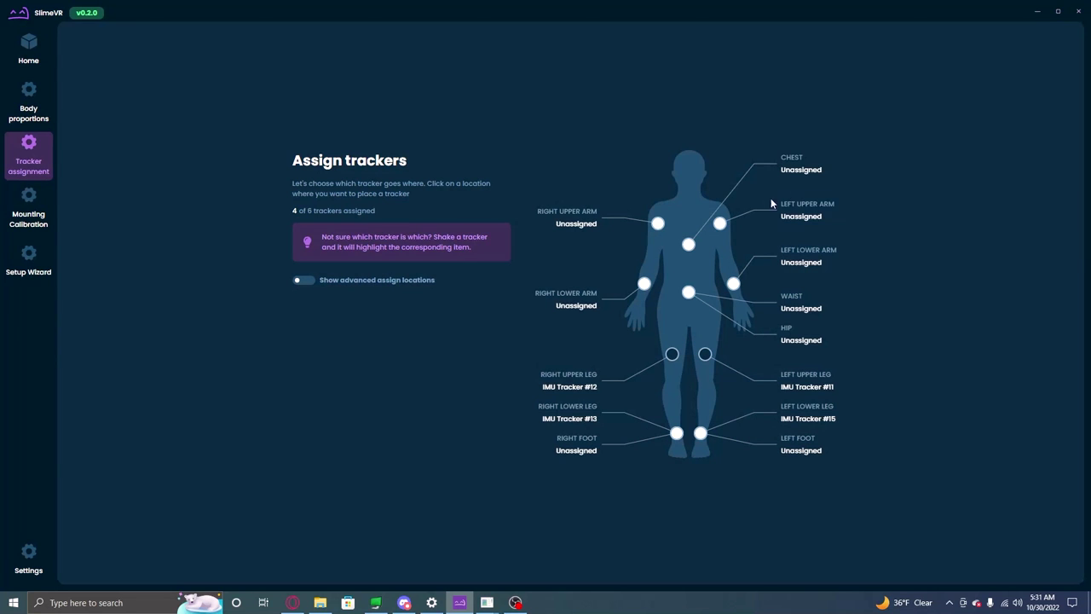
Assign IMU Tracker #16 to the hip and IMU Tracker #14 to the waist.
{"action": "left_click", "coordinate": [792, 342]}
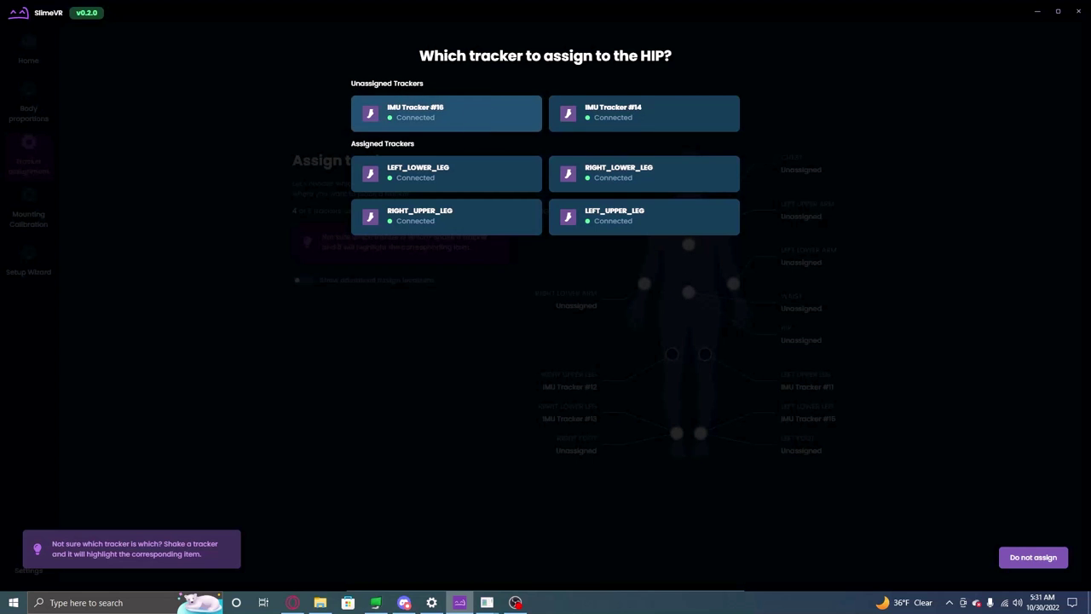
{"action": "left_click", "coordinate": [460, 118]}
{"action": "left_click", "coordinate": [803, 297]}
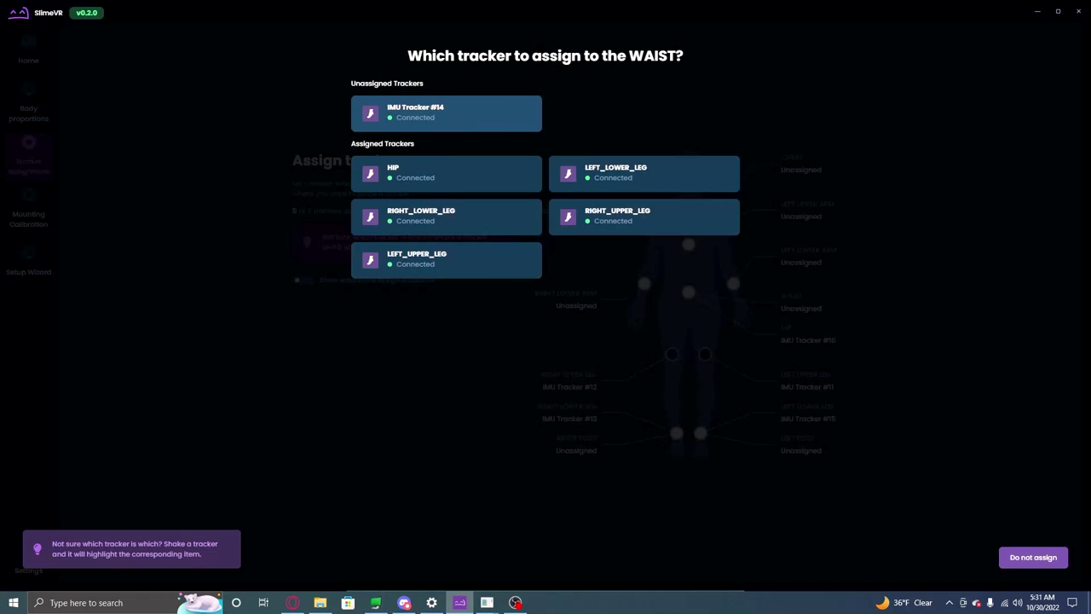
{"action": "left_click", "coordinate": [469, 119]}
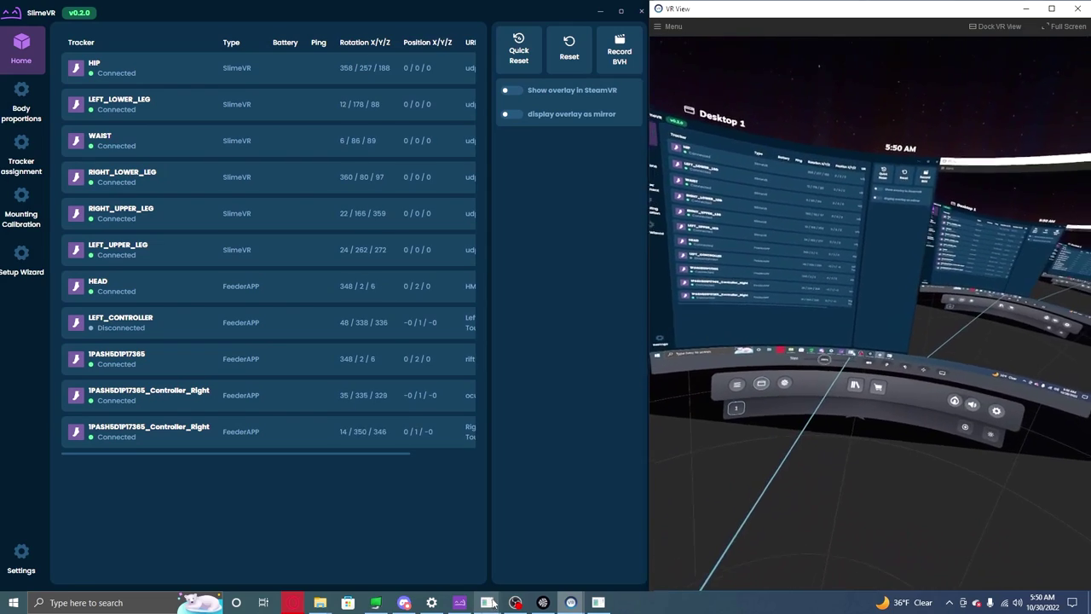
Check the Joy-Con orientations in SlimeVR Wrangler, minimize its window, and reset the trackers in SlimeVR.
{"action": "mouse_move", "coordinate": [485, 603]}
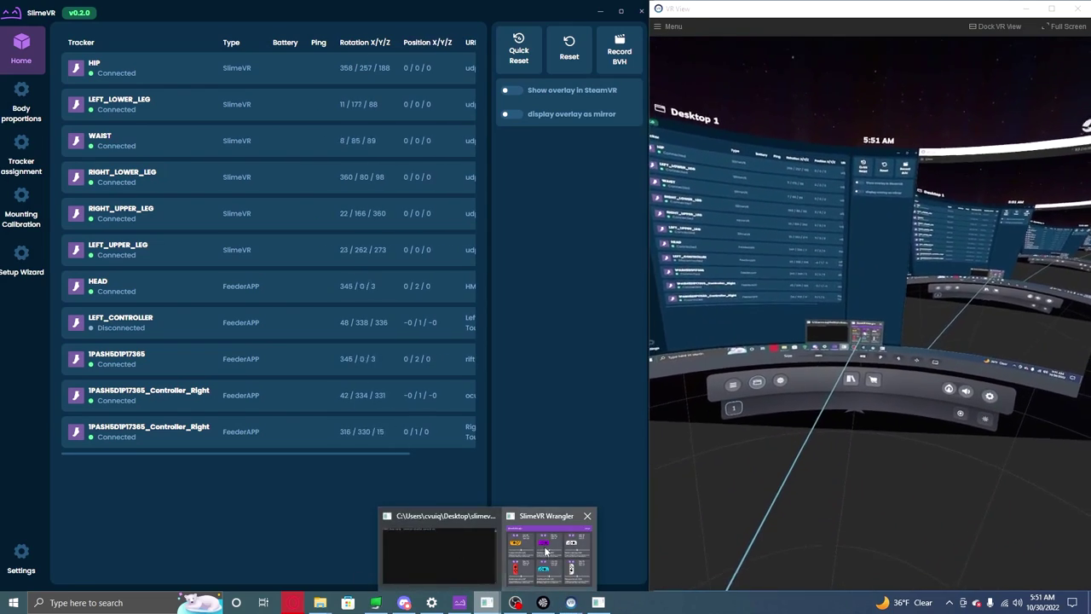
{"action": "left_click", "coordinate": [542, 550]}
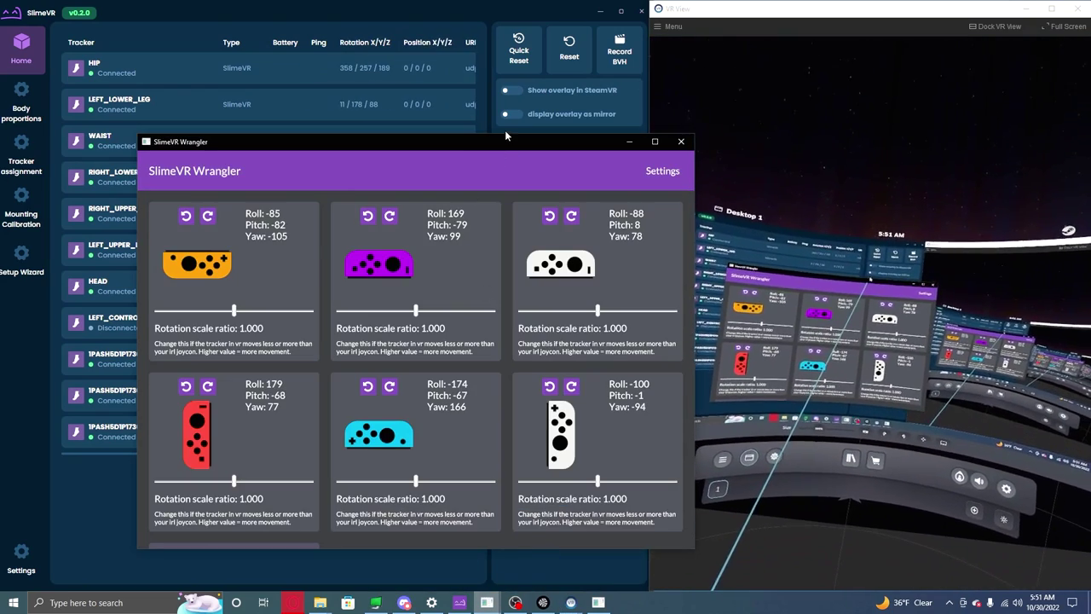
{"action": "left_click_drag", "start_coordinate": [498, 146], "coordinate": [598, 241]}
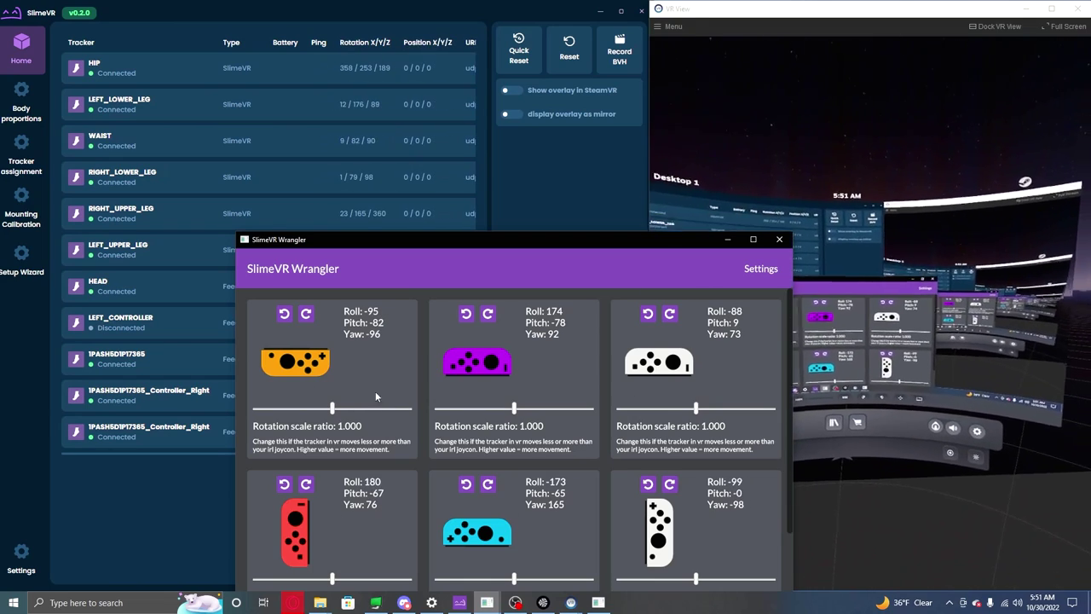
{"action": "left_click", "coordinate": [727, 239]}
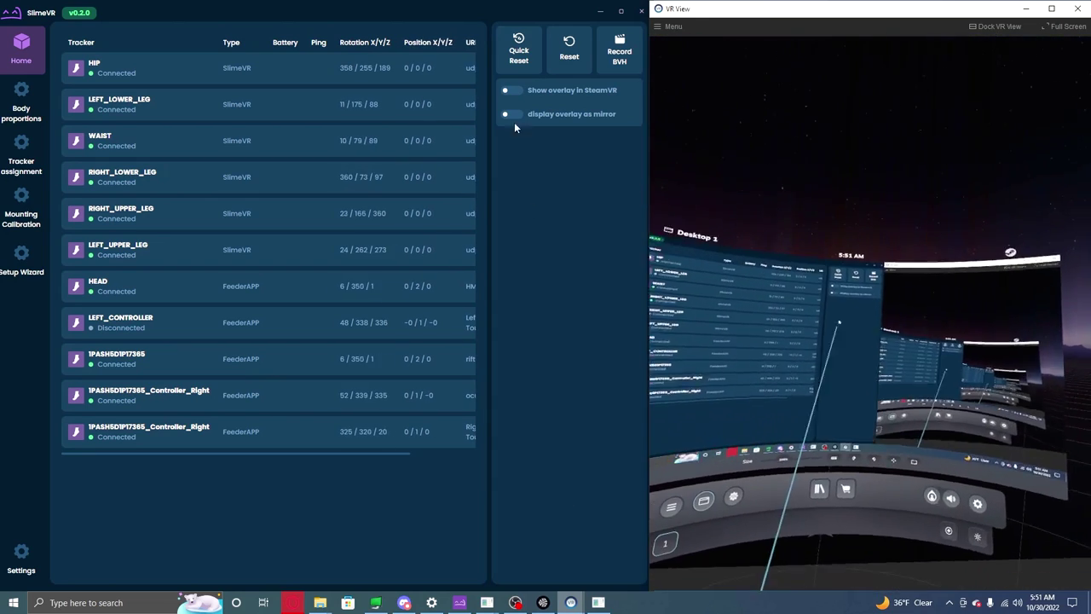
{"action": "left_click", "coordinate": [576, 56]}
In SlimeVR Wrangler, turn the orange, purple and cyan Joy-Cons upright and the second white one horizontal, and reset the trackers in SlimeVR.
{"action": "mouse_move", "coordinate": [563, 605]}
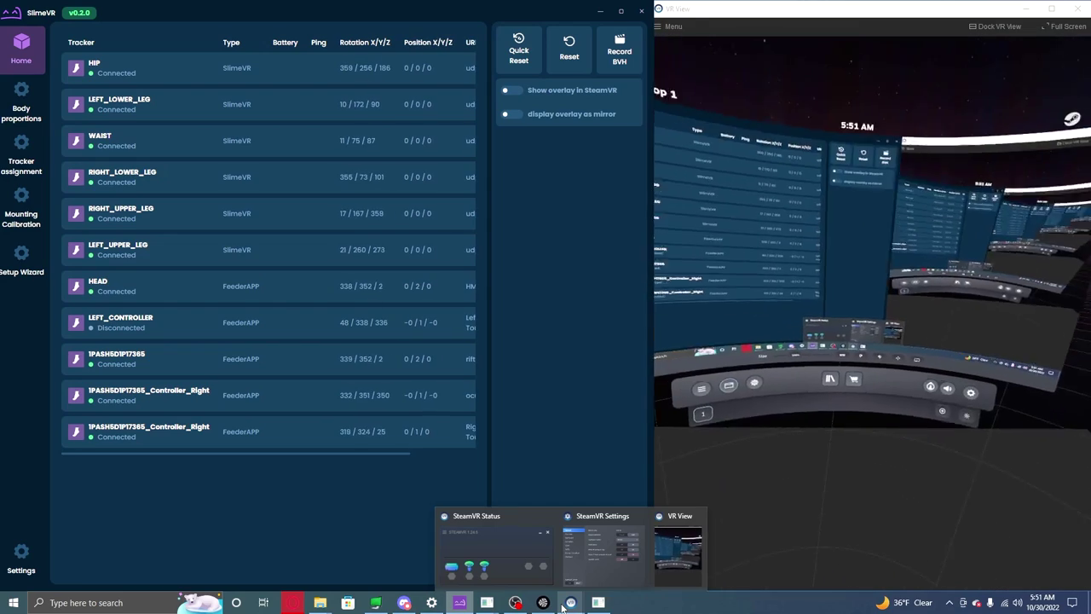
{"action": "mouse_move", "coordinate": [486, 601]}
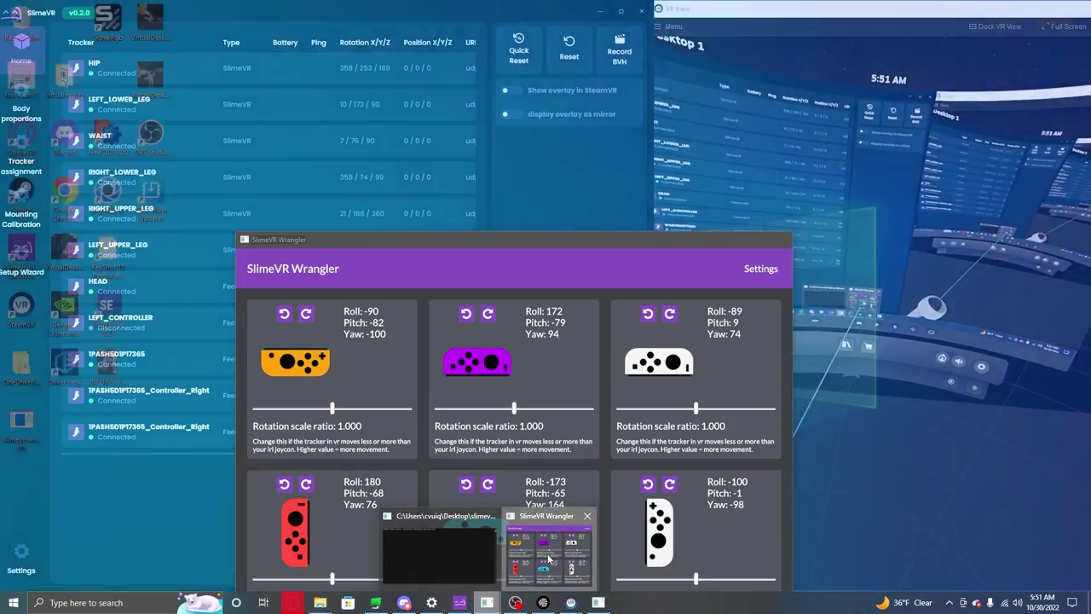
{"action": "left_click", "coordinate": [550, 558]}
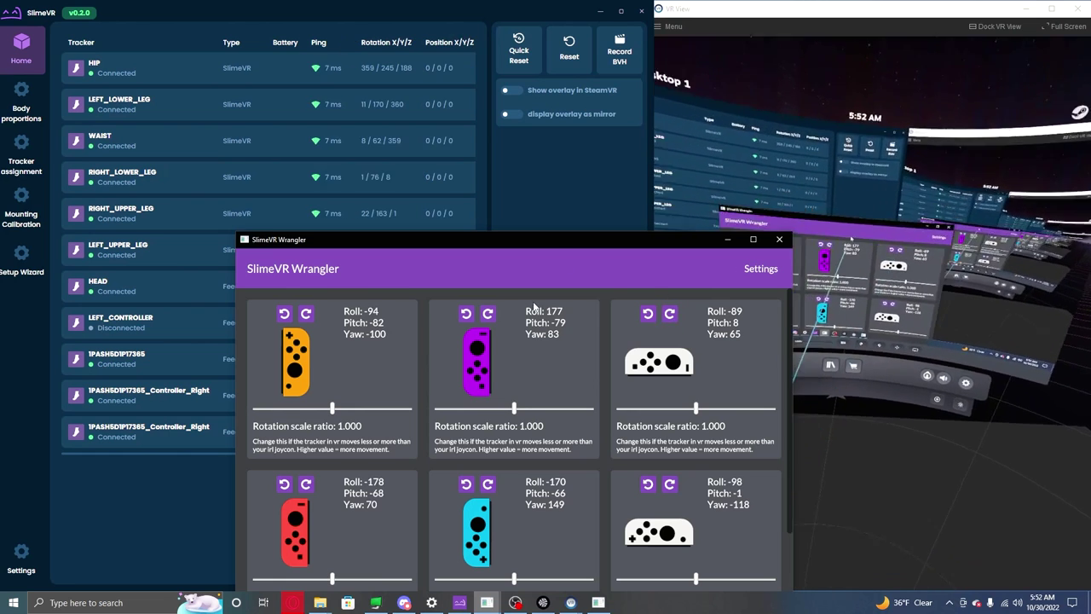
{"action": "mouse_move", "coordinate": [375, 605]}
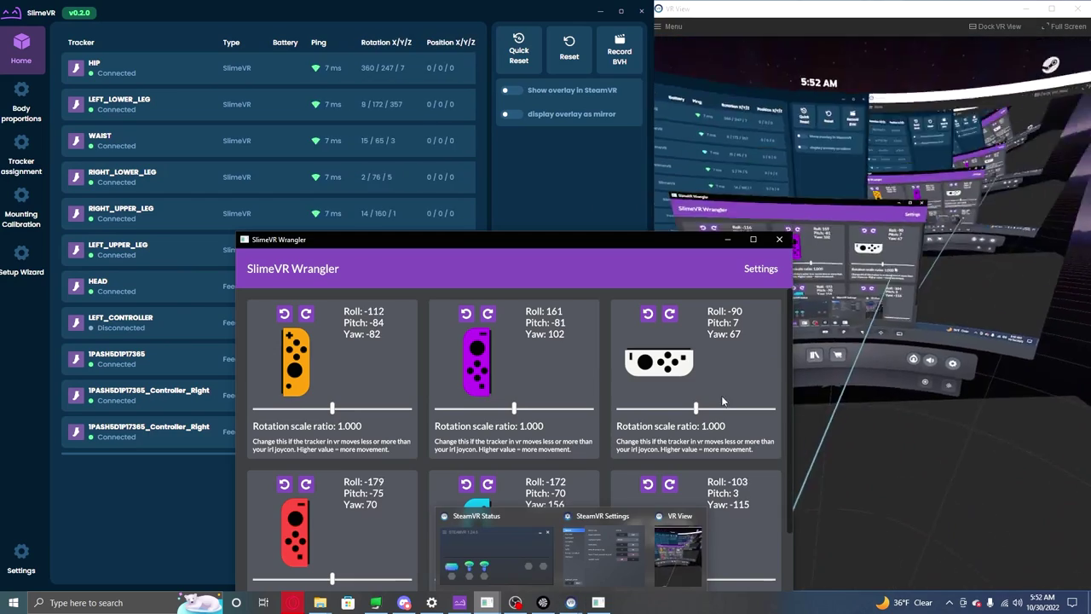
{"action": "left_click", "coordinate": [729, 239]}
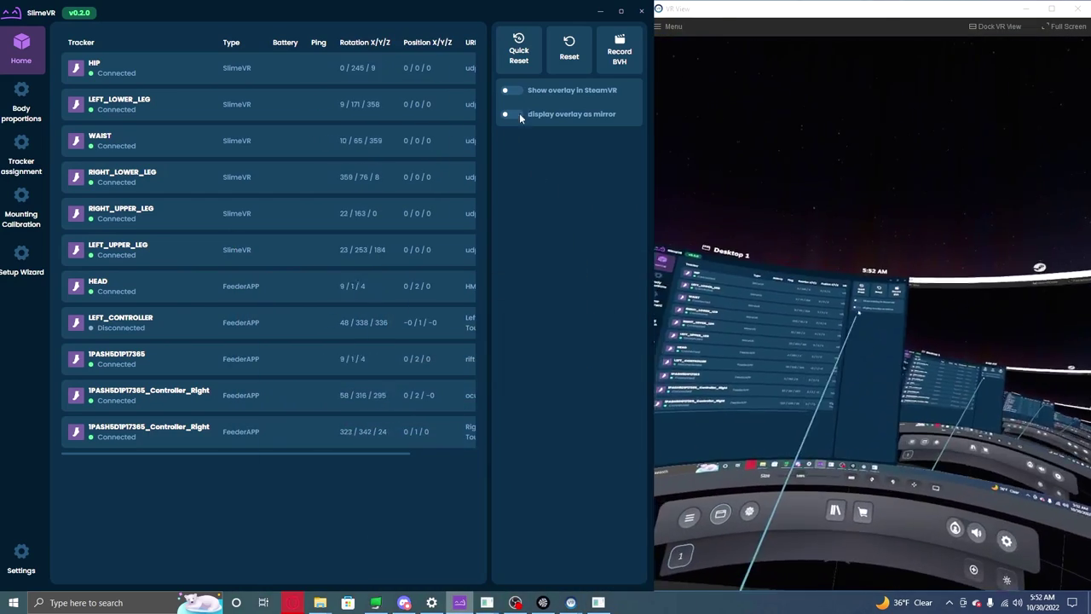
{"action": "left_click", "coordinate": [569, 43]}
{"action": "mouse_move", "coordinate": [573, 601]}
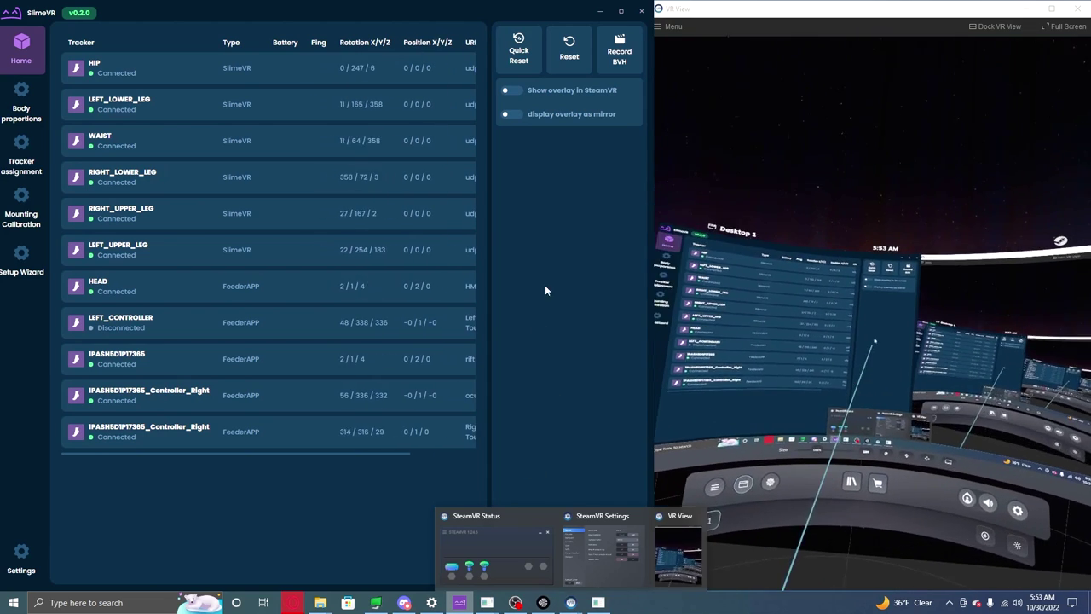
Open the manual mounting calibration and set the waist tracker's mounting position to Front.
{"action": "left_click", "coordinate": [38, 223]}
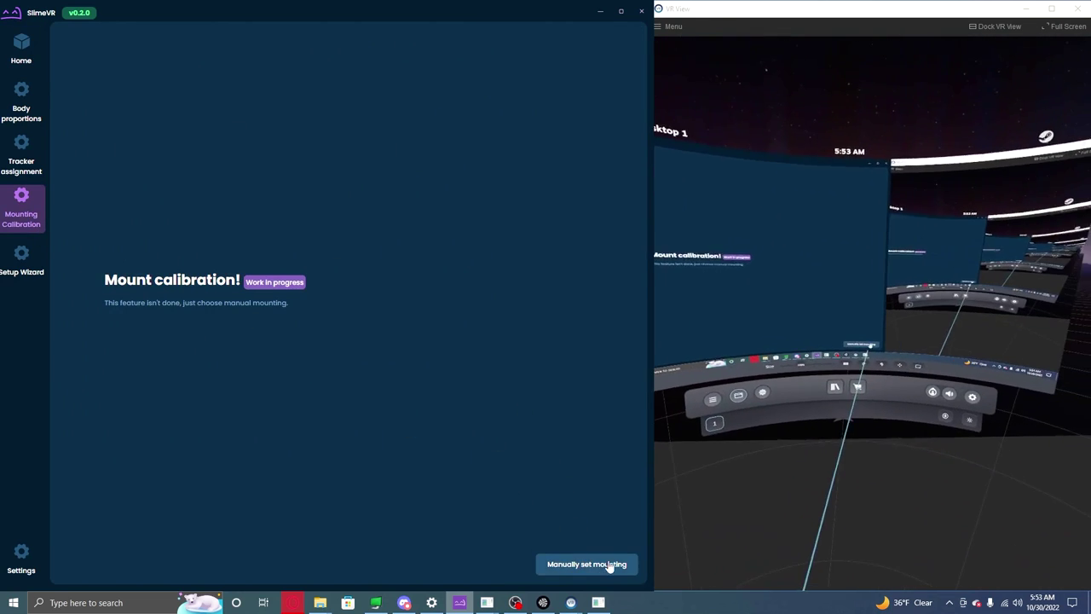
{"action": "left_click", "coordinate": [581, 563]}
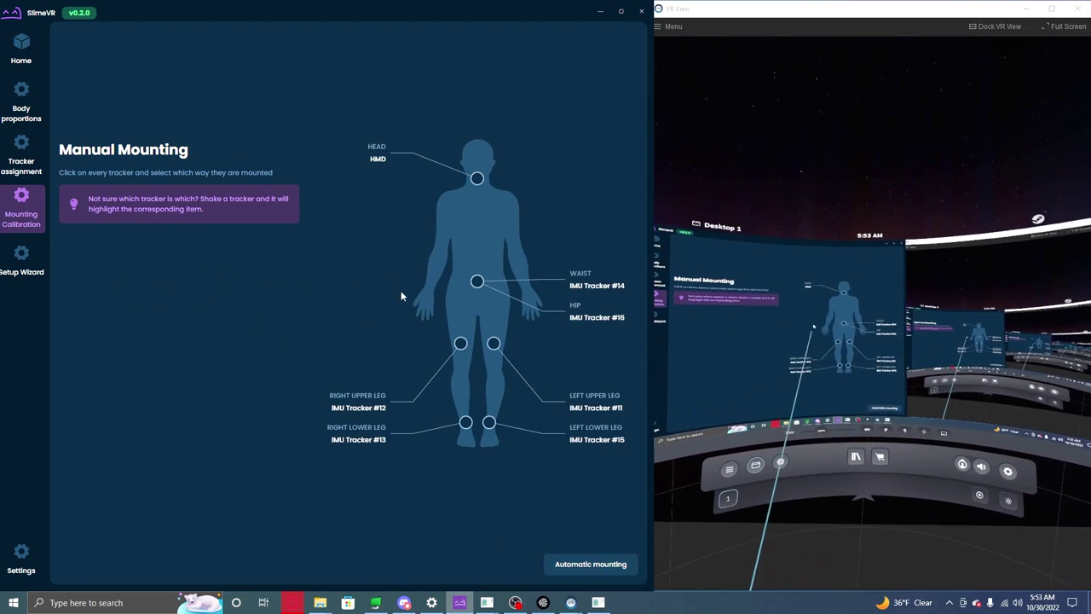
{"action": "left_click", "coordinate": [588, 287]}
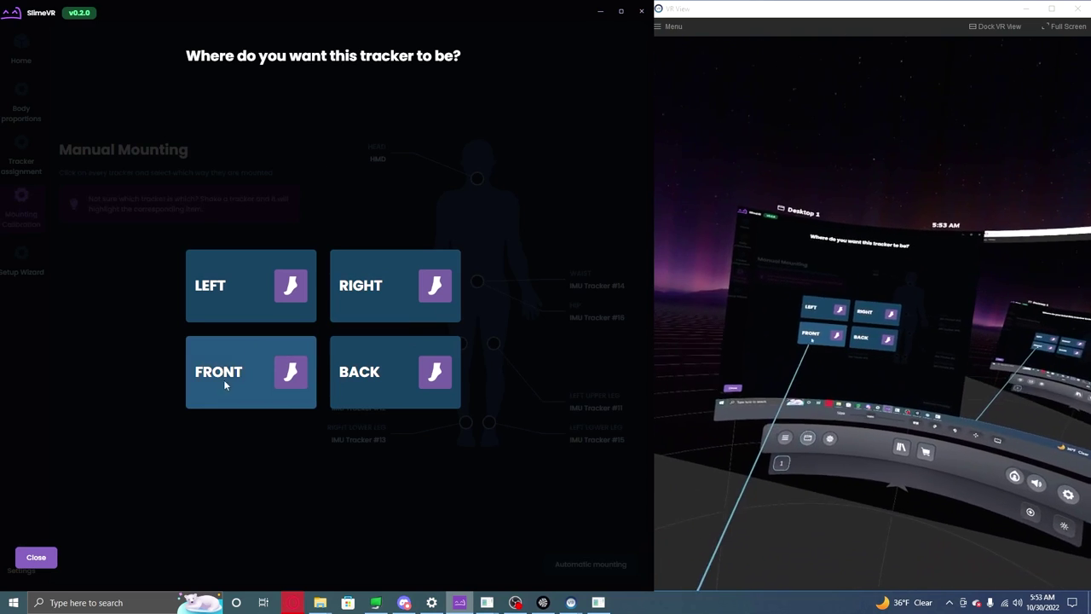
{"action": "left_click", "coordinate": [224, 390]}
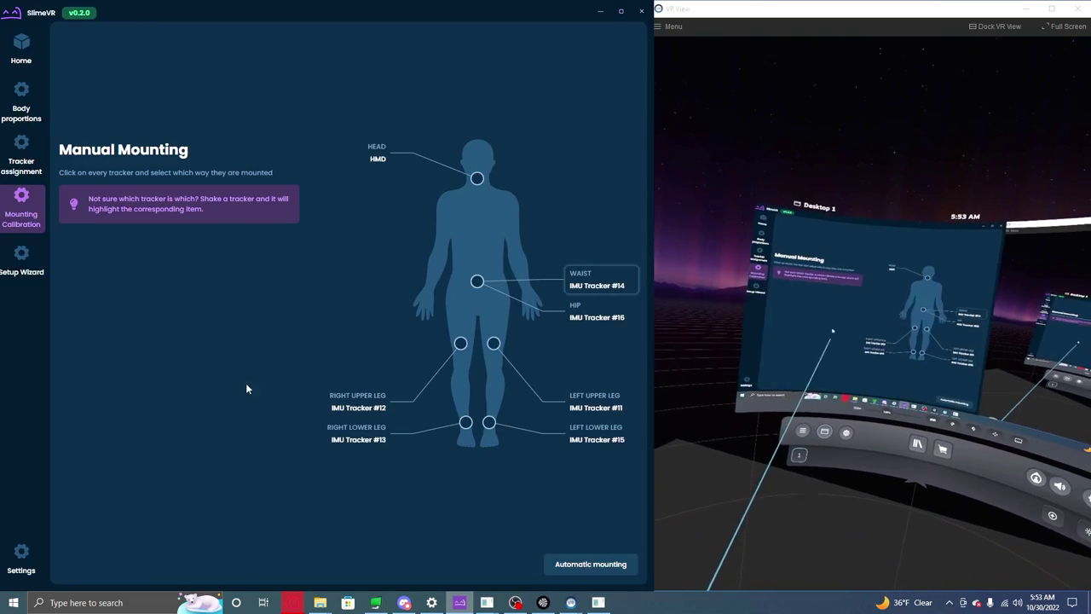
Set the mounting position of the upper and lower leg trackers on both sides to Front.
{"action": "left_click", "coordinate": [576, 296]}
{"action": "left_click", "coordinate": [545, 398]}
{"action": "left_click", "coordinate": [571, 409]}
{"action": "left_click", "coordinate": [249, 374]}
{"action": "left_click", "coordinate": [341, 397]}
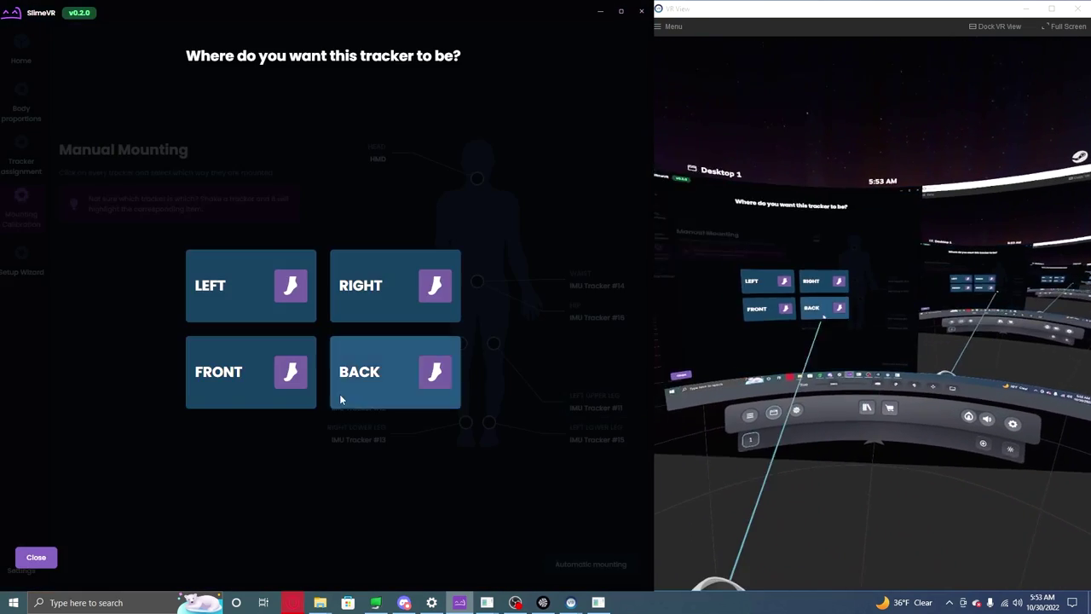
{"action": "left_click", "coordinate": [305, 375]}
{"action": "left_click", "coordinate": [361, 405]}
{"action": "left_click", "coordinate": [247, 372]}
{"action": "left_click", "coordinate": [358, 407]}
{"action": "left_click", "coordinate": [245, 372]}
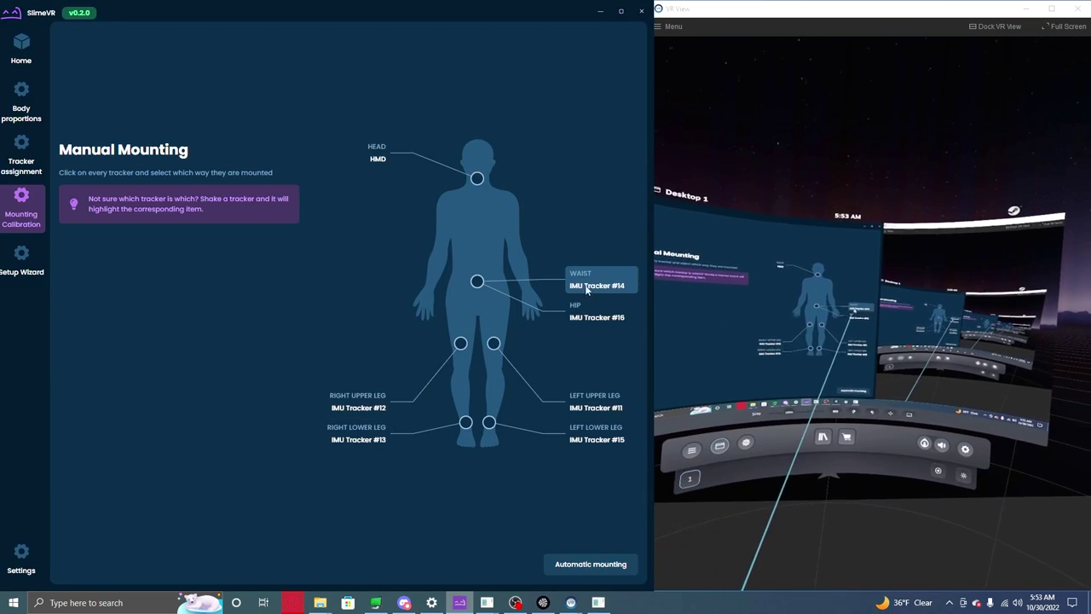
Set the waist tracker's mounting to Front again and the hip tracker's mounting to Left.
{"action": "left_click", "coordinate": [597, 285]}
{"action": "left_click", "coordinate": [213, 372]}
{"action": "left_click", "coordinate": [543, 300]}
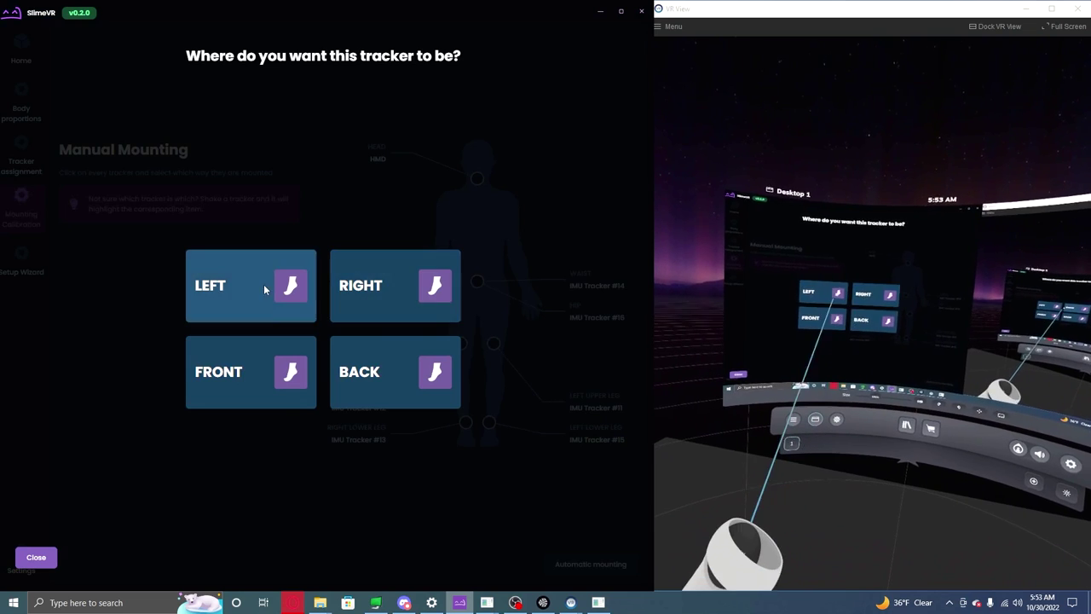
{"action": "left_click", "coordinate": [273, 279]}
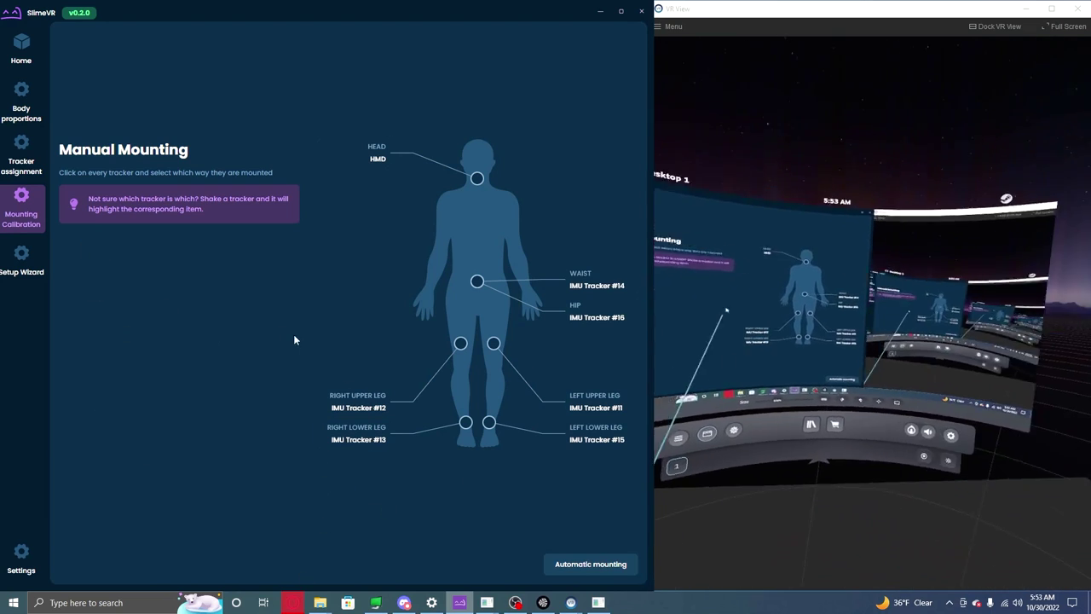
Return to the tracker overview and reset the trackers with the new mounting positions.
{"action": "mouse_move", "coordinate": [484, 607]}
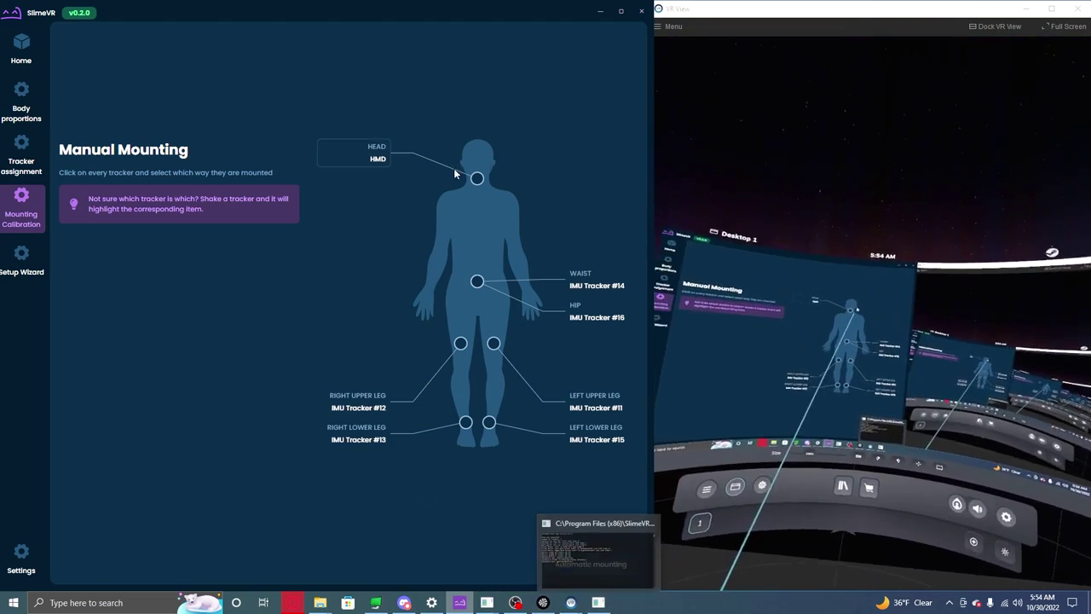
{"action": "left_click", "coordinate": [22, 47]}
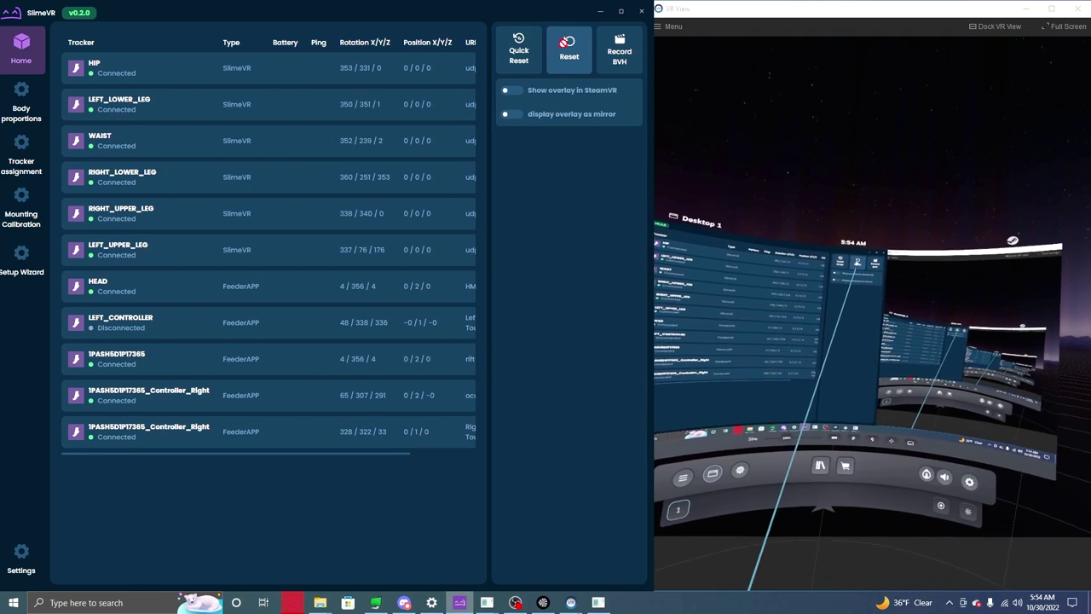
{"action": "left_click", "coordinate": [582, 56]}
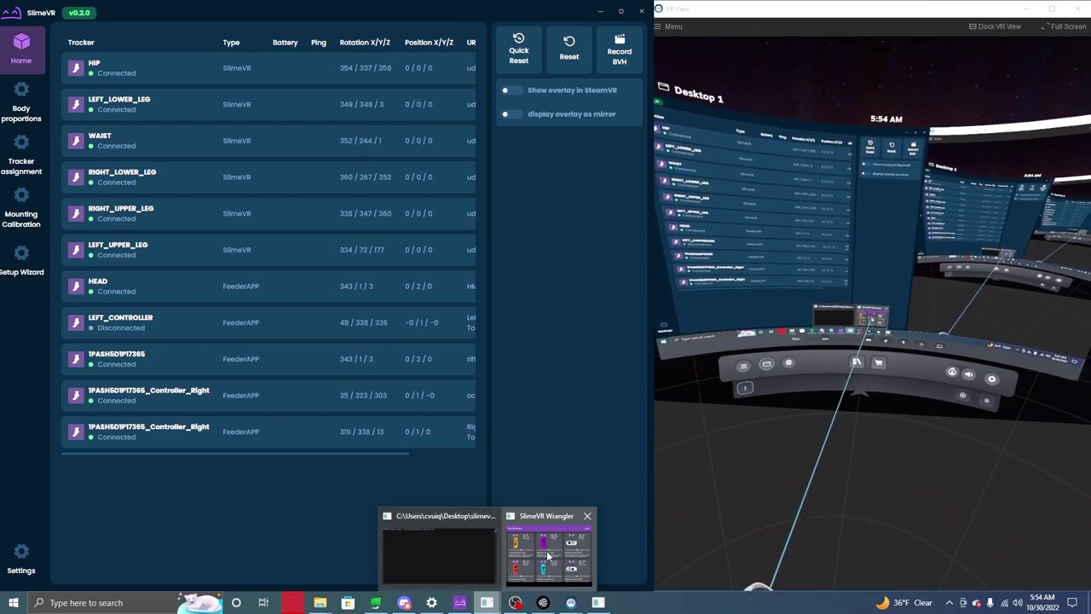
In SlimeVR Wrangler, turn the two white Joy-Cons and the cyan Joy-Con by 180 degrees, and return to SlimeVR.
{"action": "left_click", "coordinate": [547, 549]}
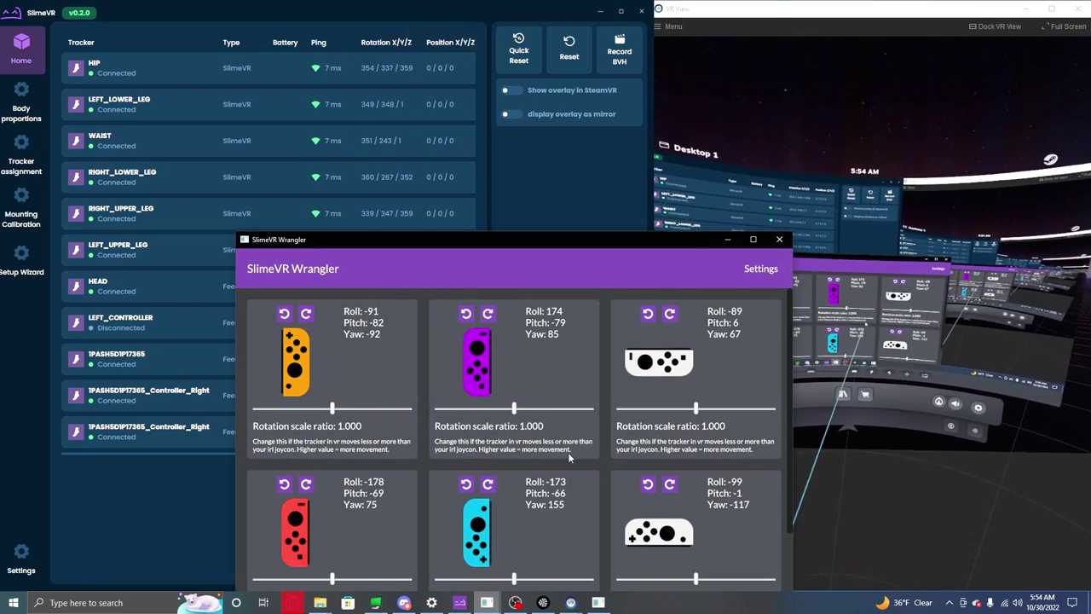
{"action": "mouse_move", "coordinate": [430, 604]}
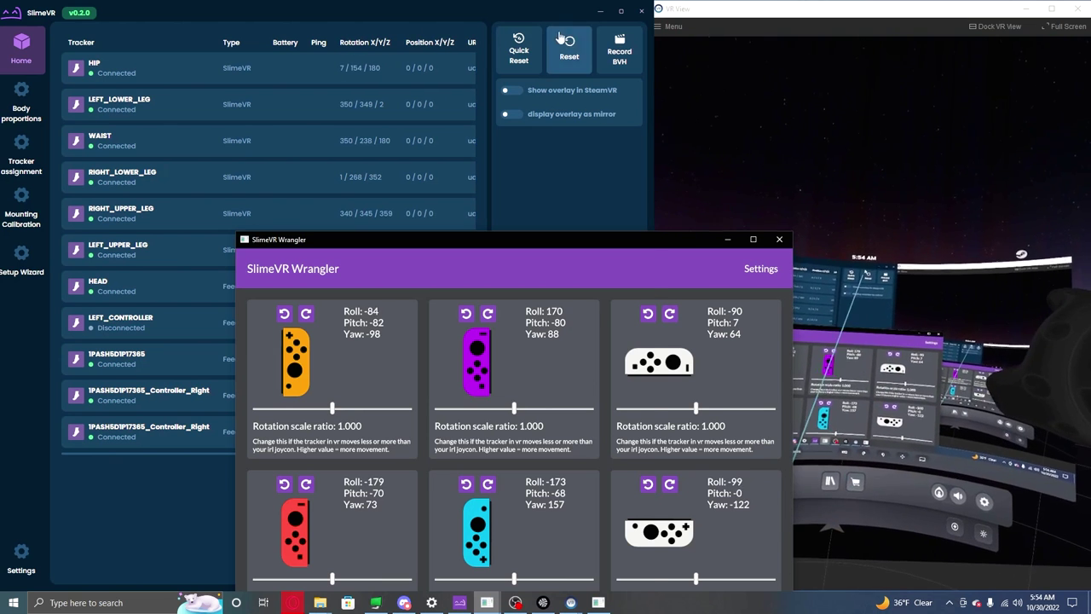
{"action": "left_click", "coordinate": [469, 602]}
{"action": "mouse_move", "coordinate": [473, 599]}
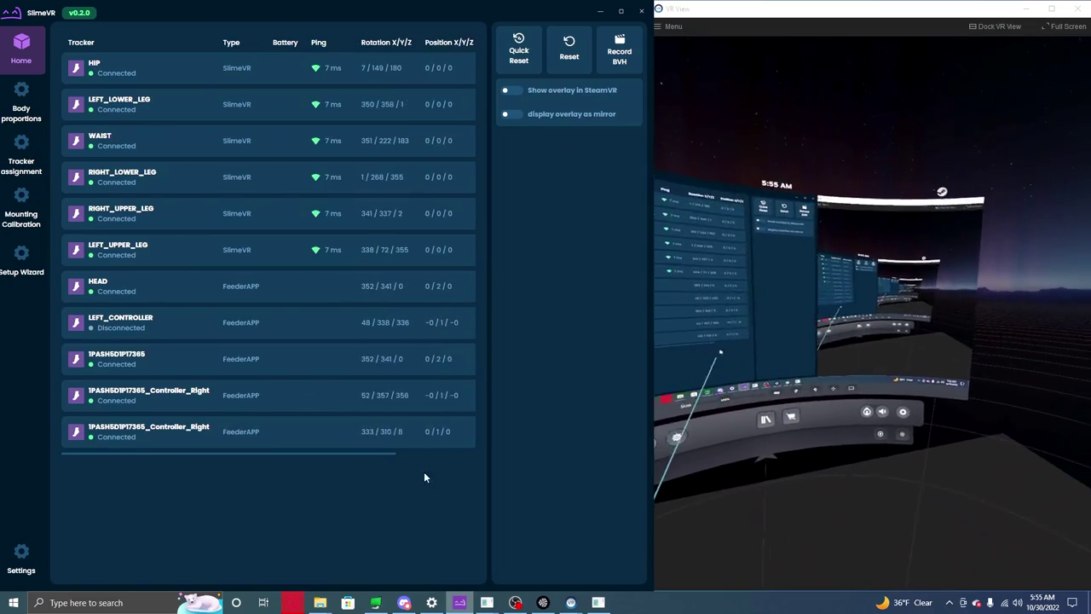
Recheck the Joy-Con orientations in SlimeVR Wrangler, minimize it, and run another full tracker reset in SlimeVR.
{"action": "mouse_move", "coordinate": [487, 602]}
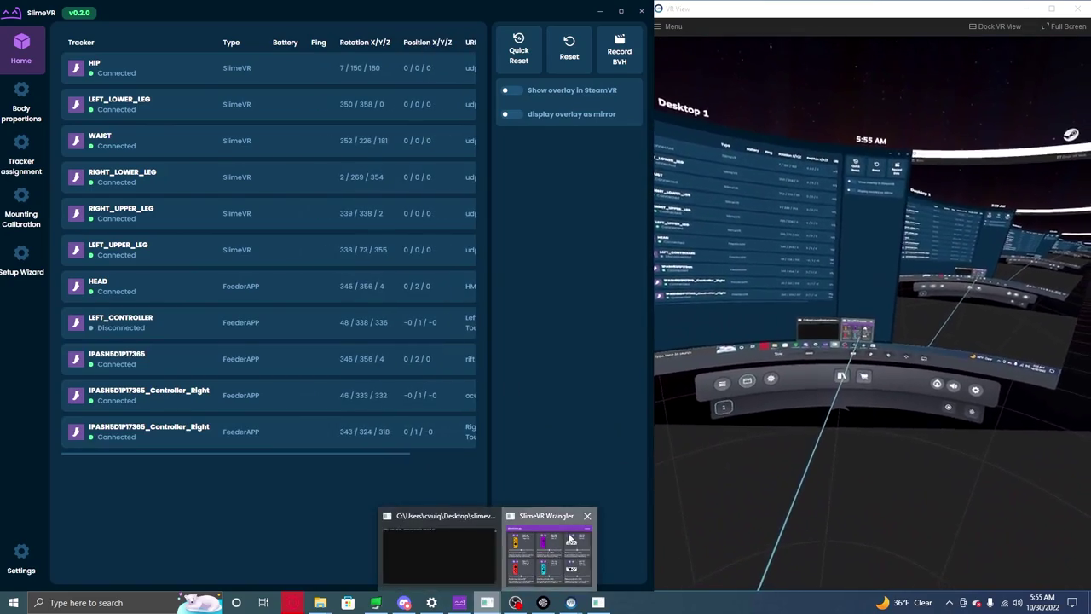
{"action": "left_click", "coordinate": [549, 553]}
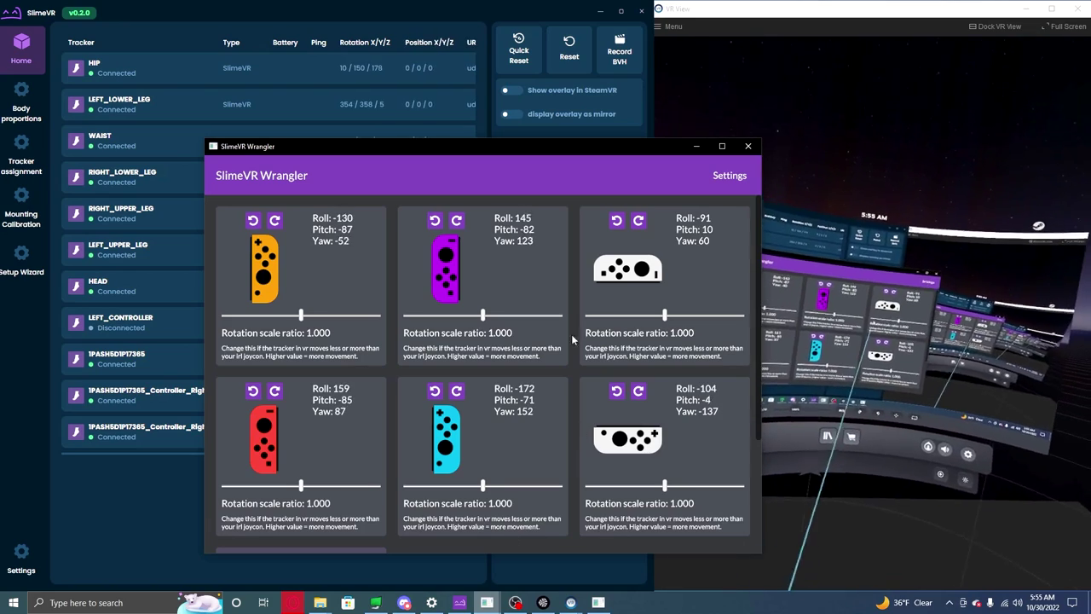
{"action": "left_click", "coordinate": [697, 146]}
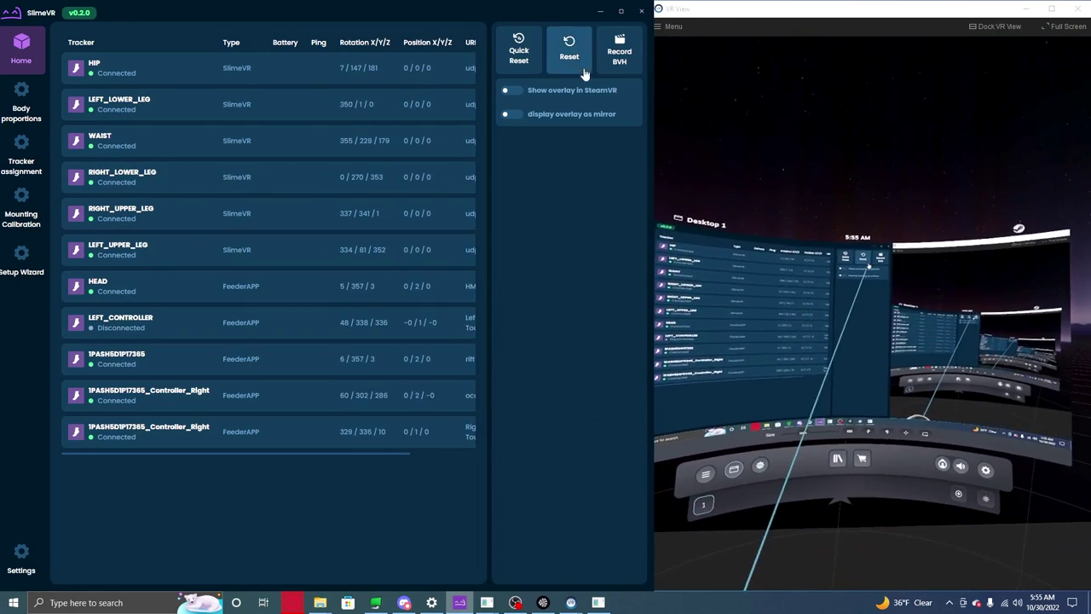
{"action": "left_click", "coordinate": [569, 49]}
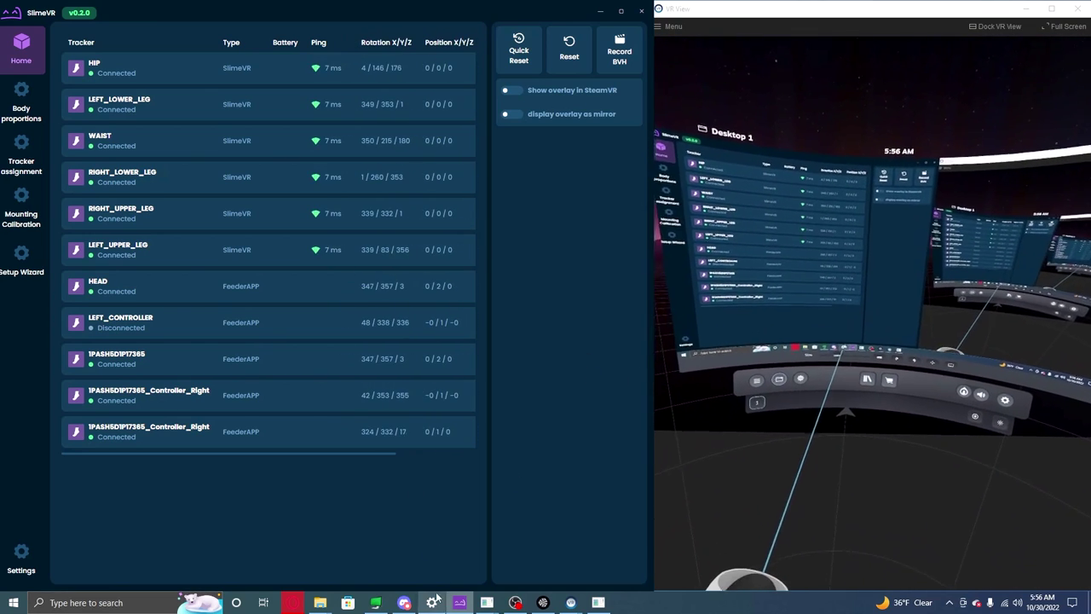
Minimize the VRChat window and run a full reset of the trackers in SlimeVR.
{"action": "mouse_move", "coordinate": [459, 602]}
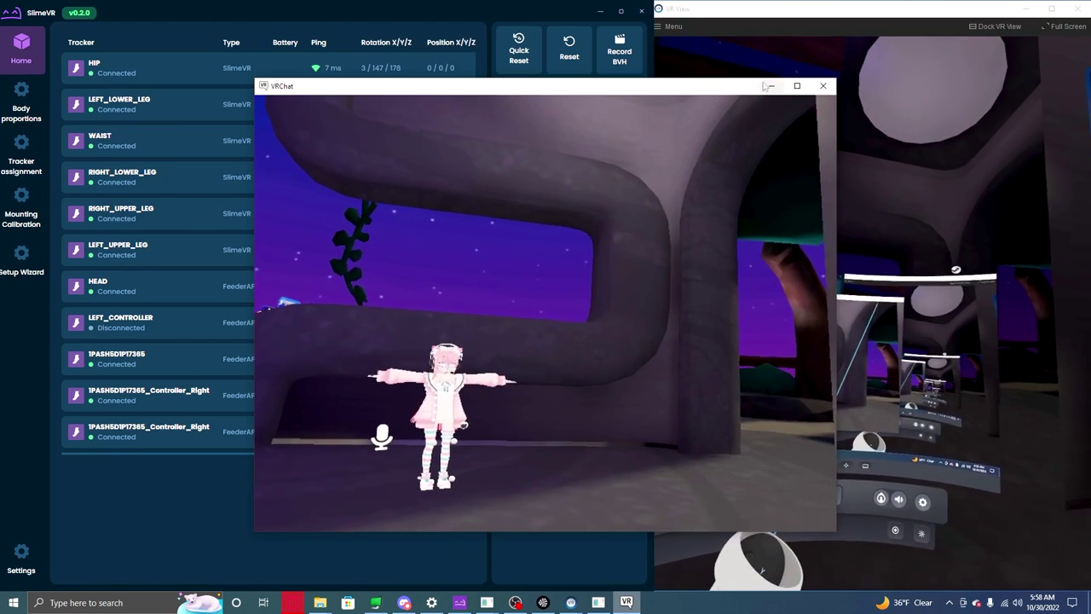
{"action": "left_click", "coordinate": [770, 86]}
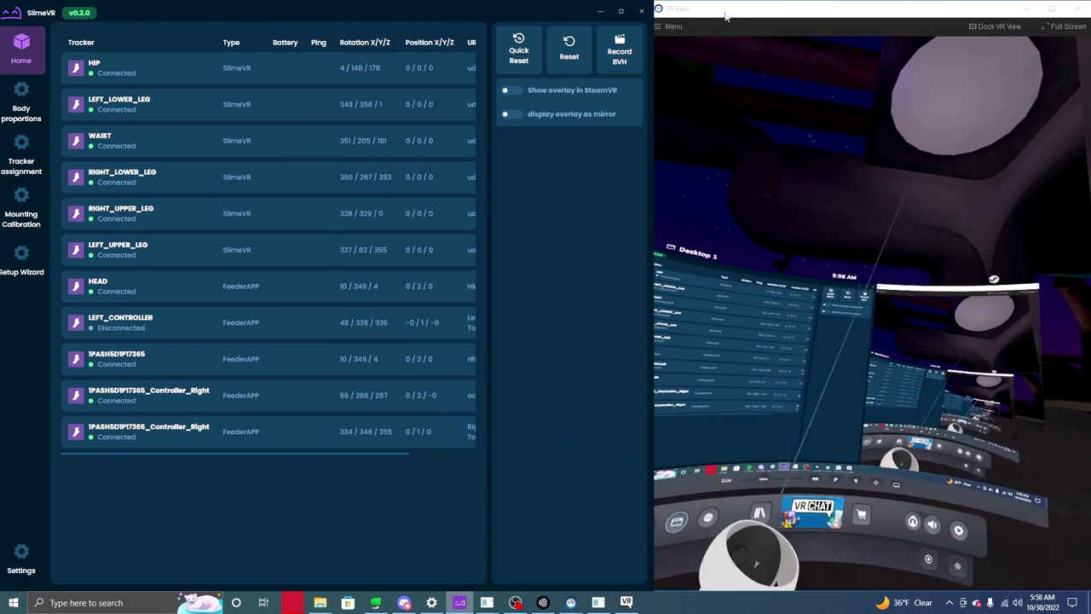
{"action": "left_click", "coordinate": [552, 47]}
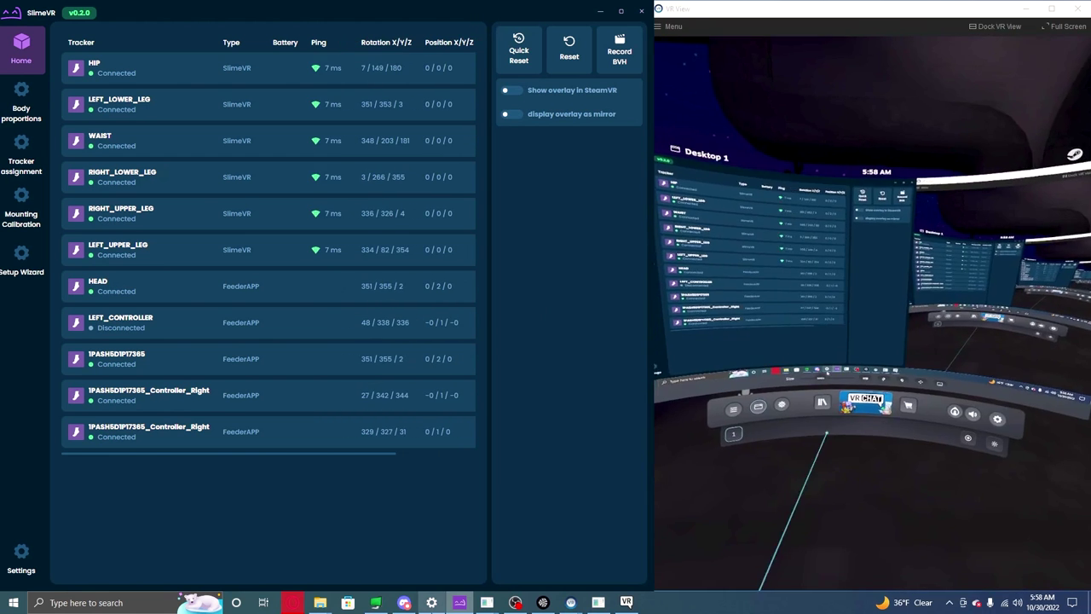
In SlimeVR, work through the automatic body proportions calibration, confirming the trackers are on and the chair is in place, and start recording.
{"action": "mouse_move", "coordinate": [432, 603]}
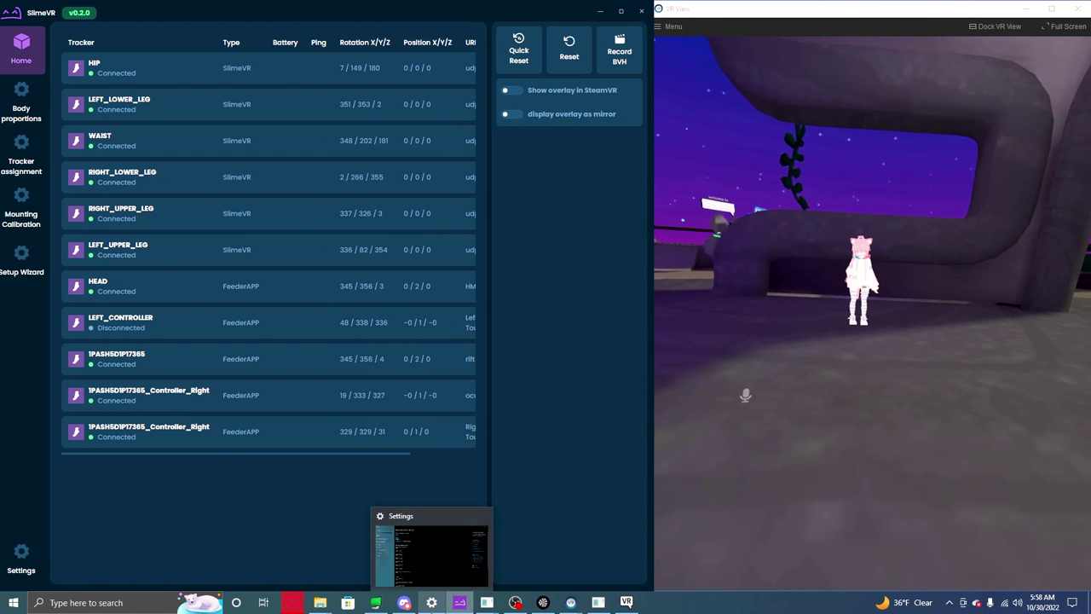
{"action": "left_click", "coordinate": [516, 603]}
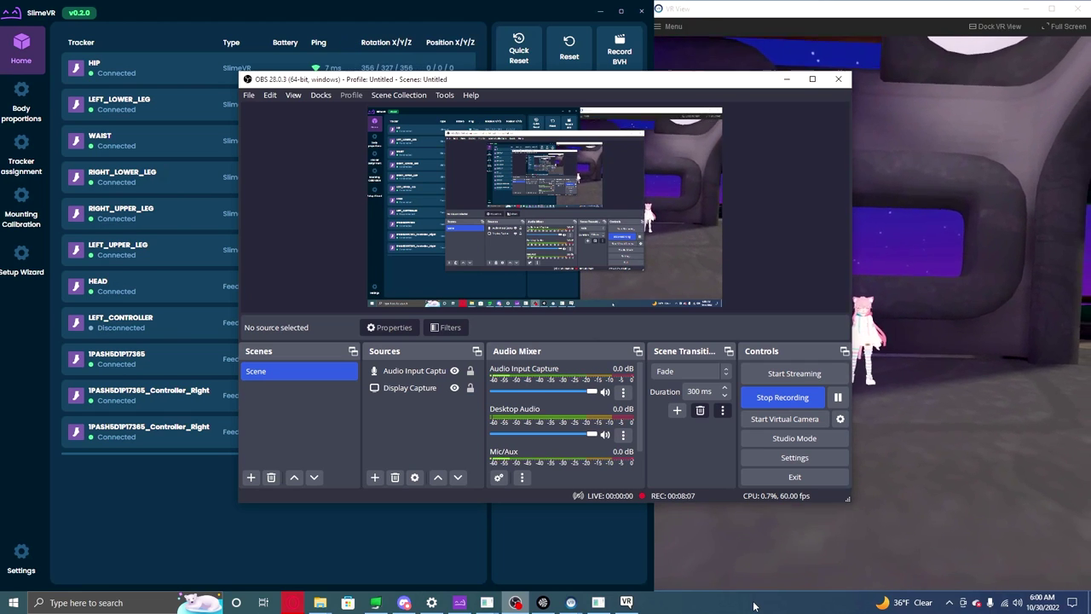
{"action": "left_click", "coordinate": [160, 534]}
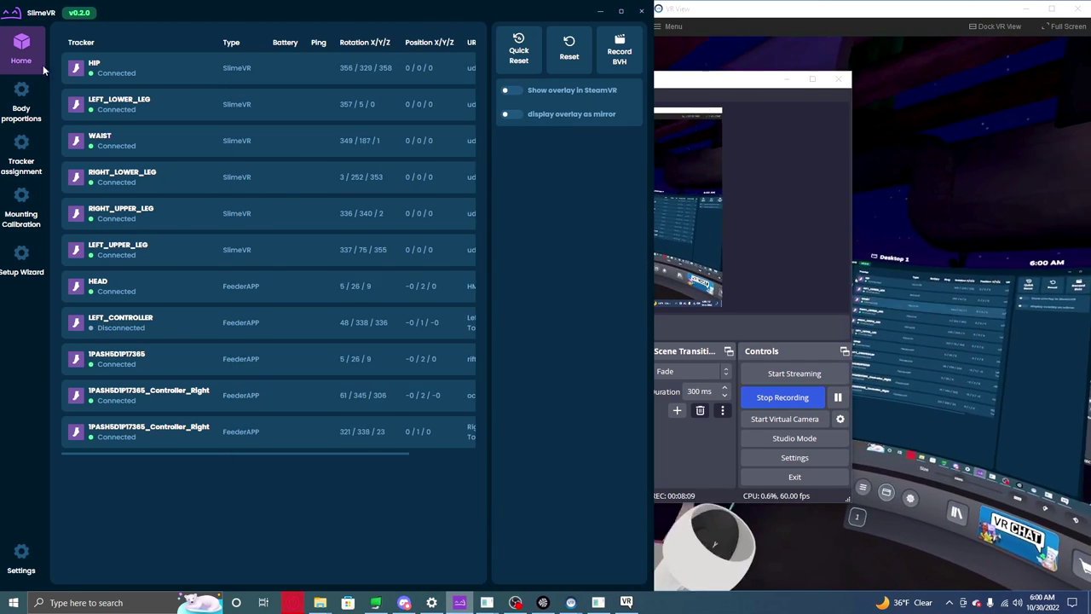
{"action": "left_click", "coordinate": [21, 107]}
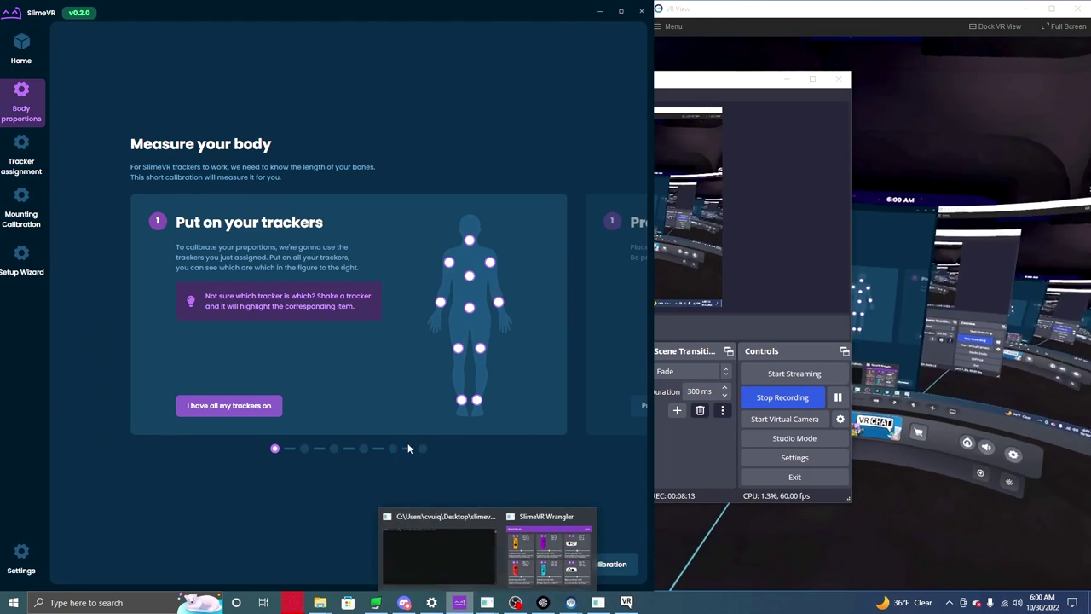
{"action": "left_click", "coordinate": [258, 405]}
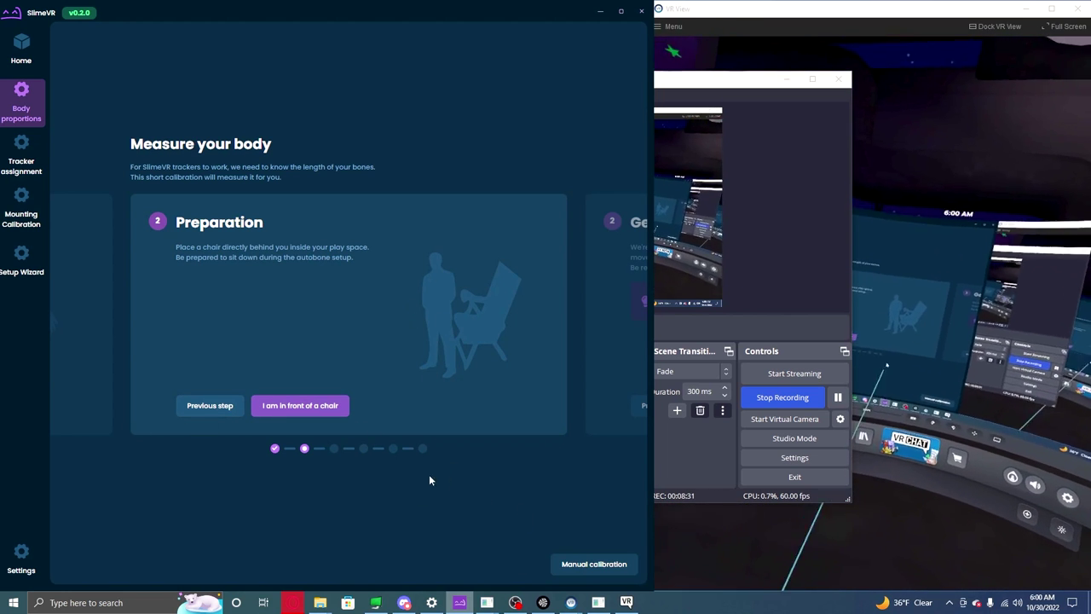
{"action": "left_click", "coordinate": [312, 409]}
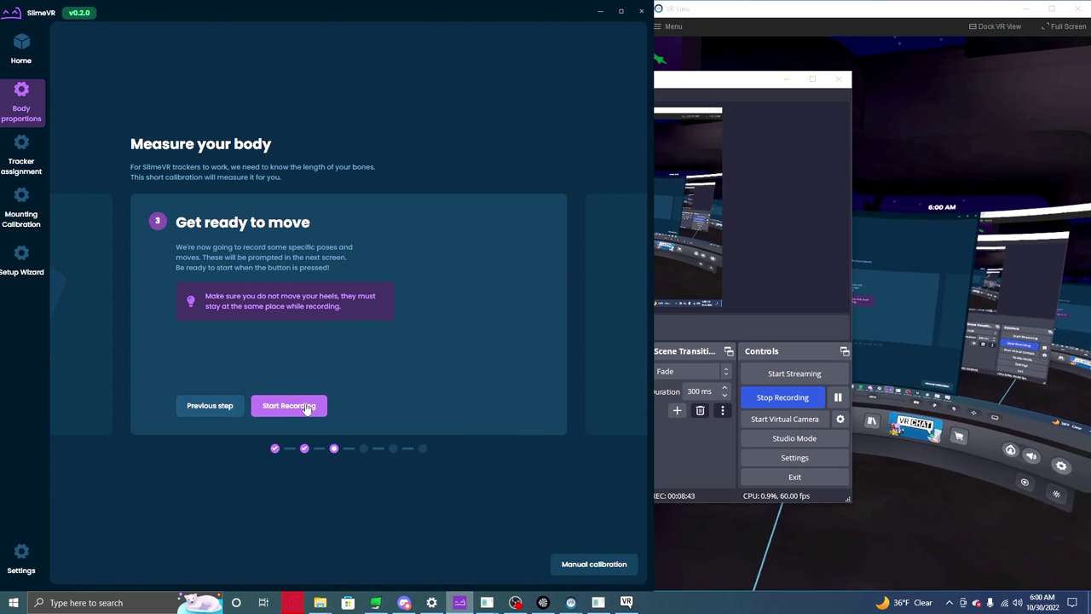
{"action": "left_click", "coordinate": [291, 407]}
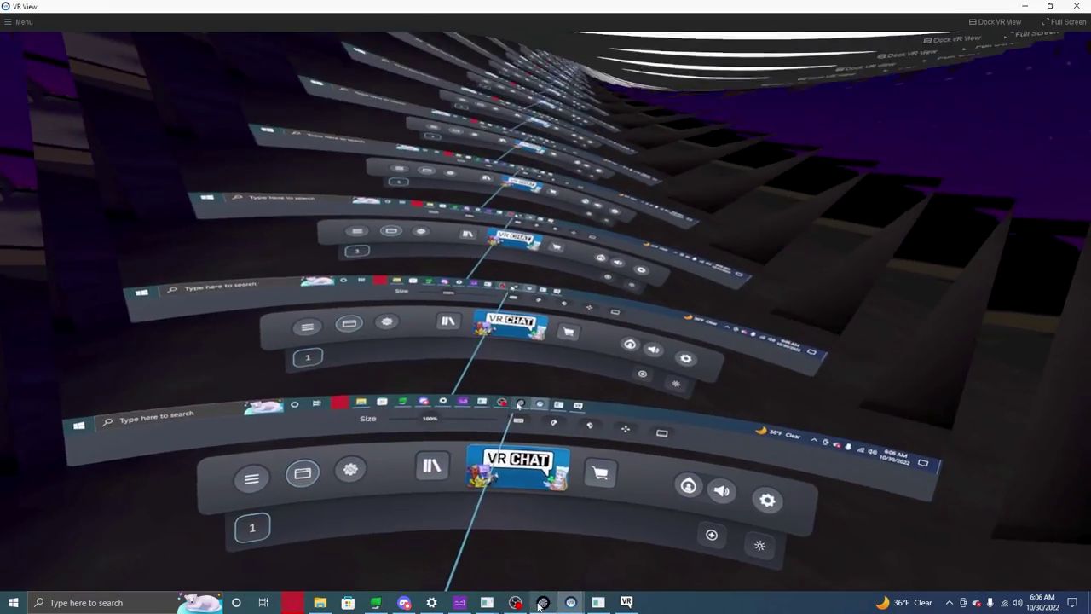
Return to the SlimeVR tracker overview and run another full tracker reset.
{"action": "left_click", "coordinate": [460, 603]}
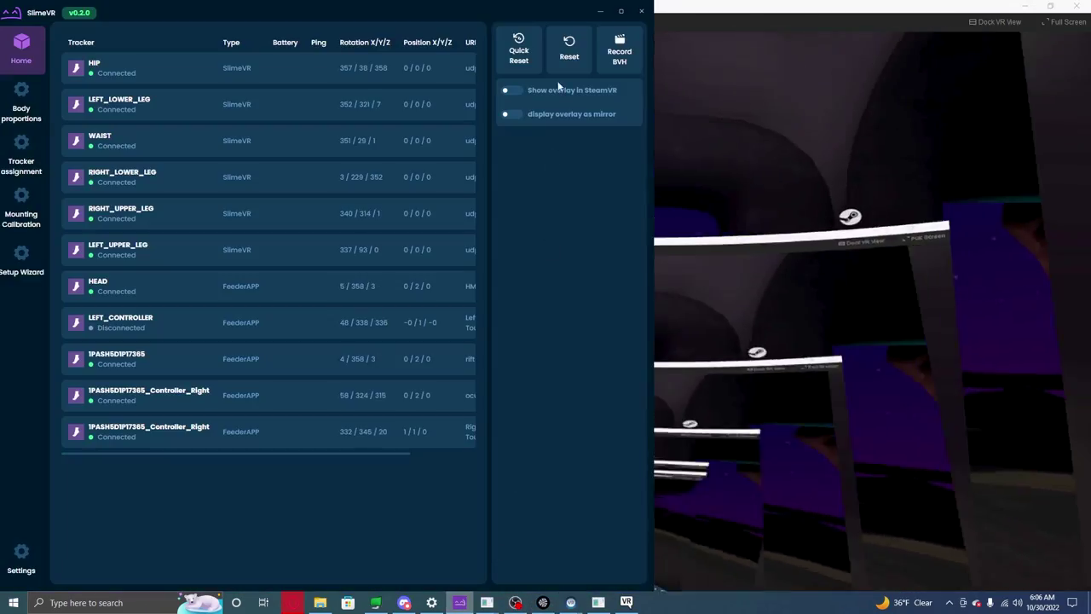
{"action": "left_click", "coordinate": [566, 53]}
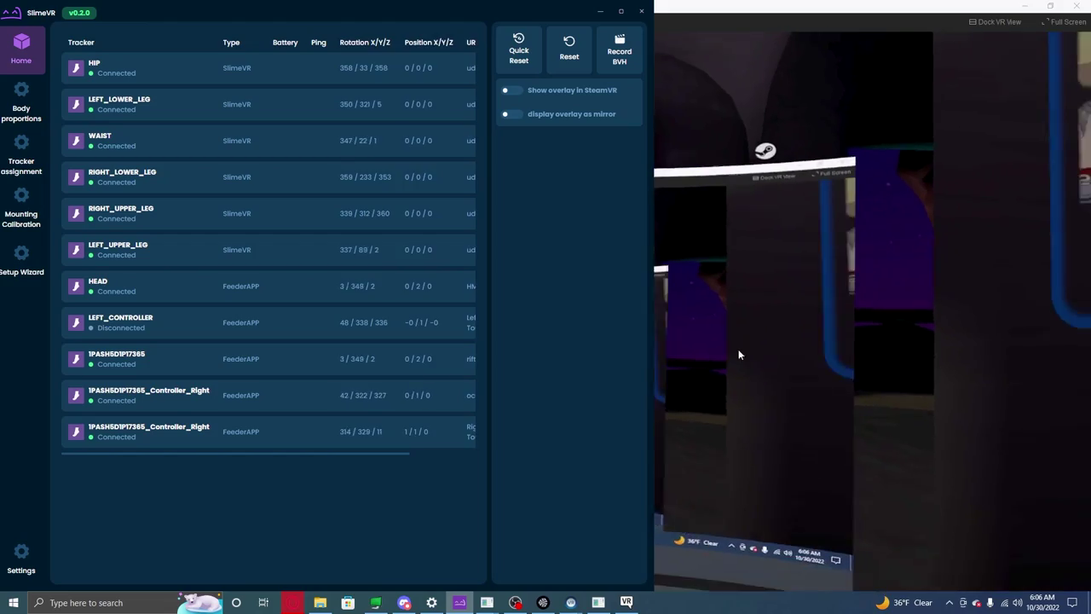
{"action": "left_click", "coordinate": [715, 291]}
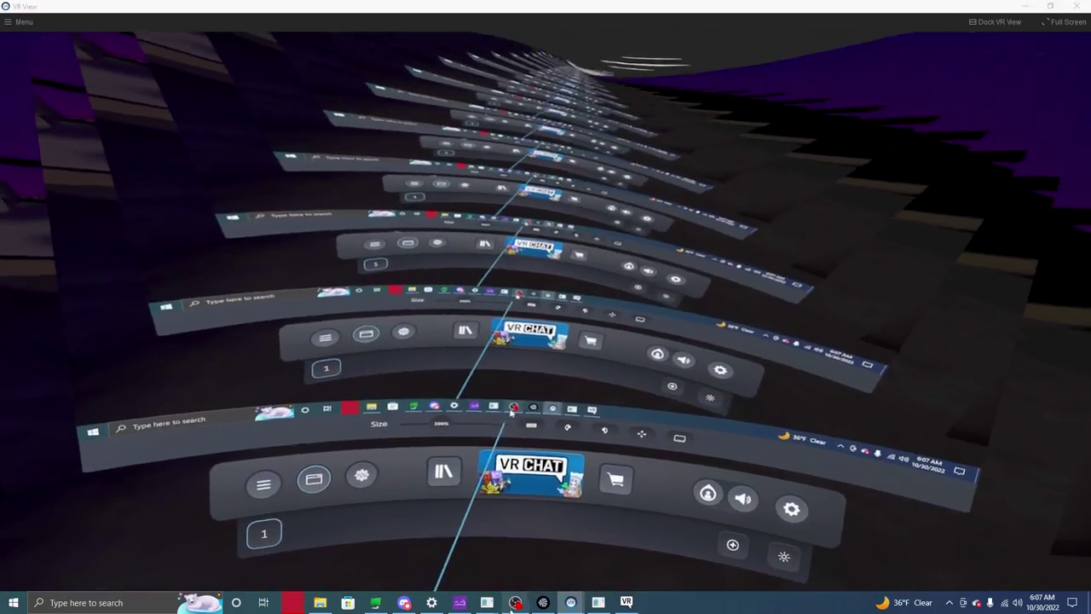
{"action": "left_click", "coordinate": [542, 601]}
{"action": "left_click", "coordinate": [460, 602]}
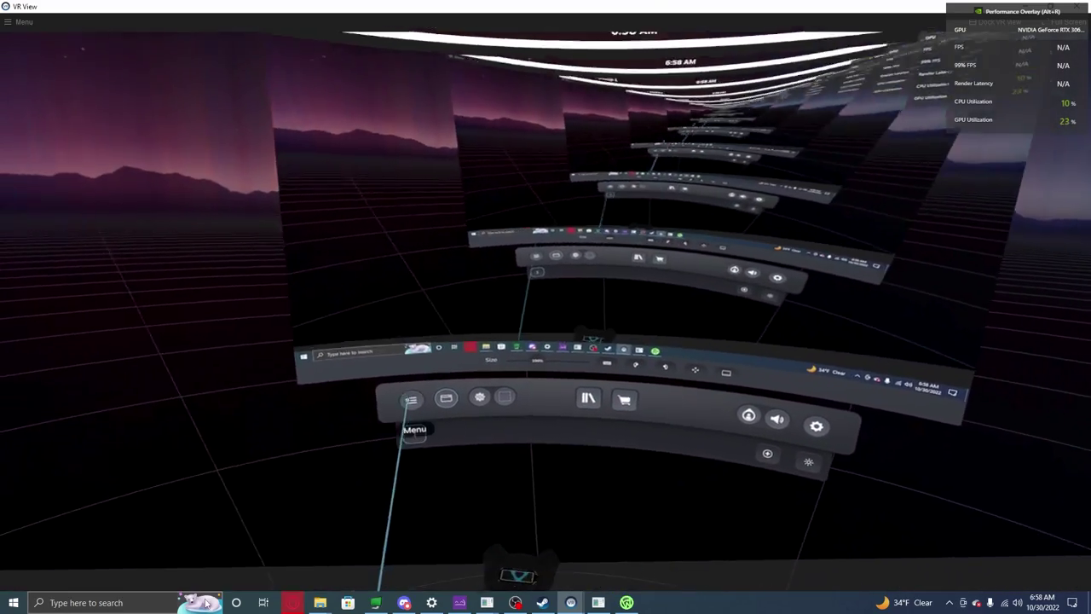
Look up OVR Advanced Settings among the Steam store results for "ovr", and close Steam.
{"action": "left_click", "coordinate": [205, 603]}
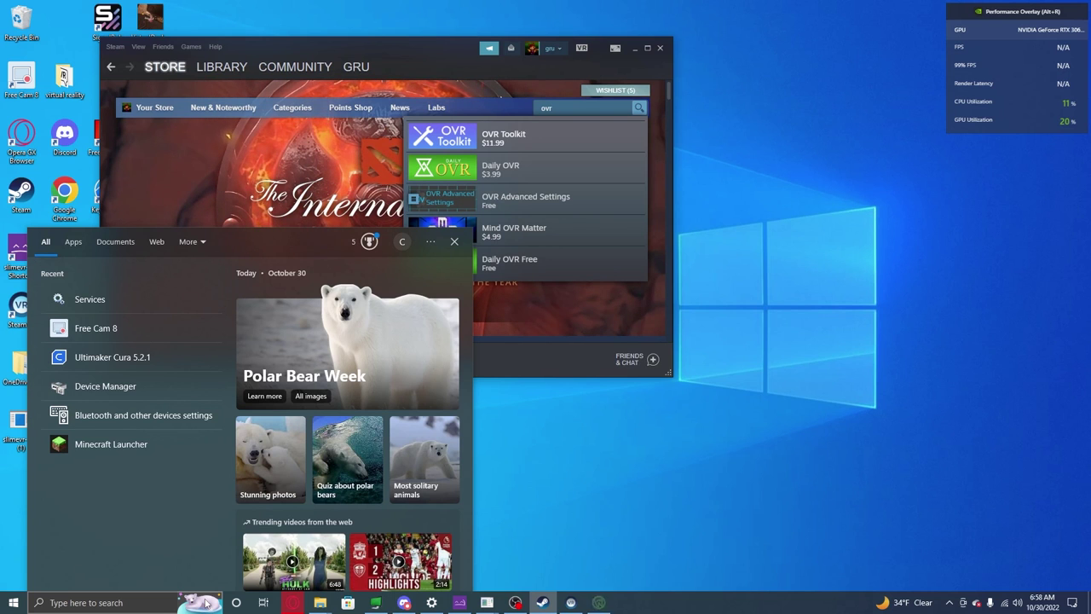
{"action": "left_click", "coordinate": [205, 601]}
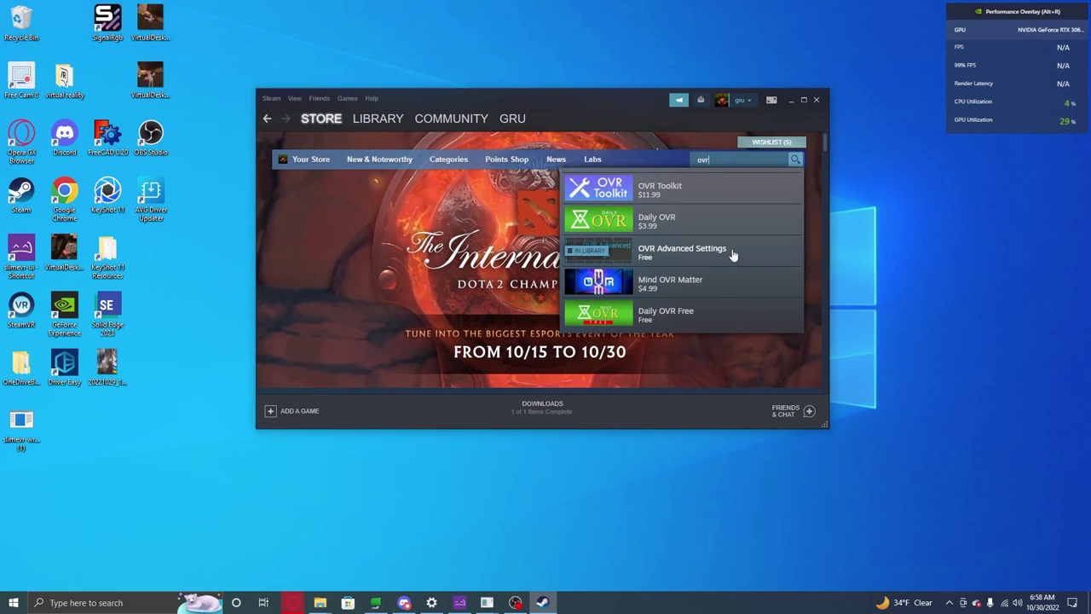
{"action": "mouse_move", "coordinate": [320, 122]}
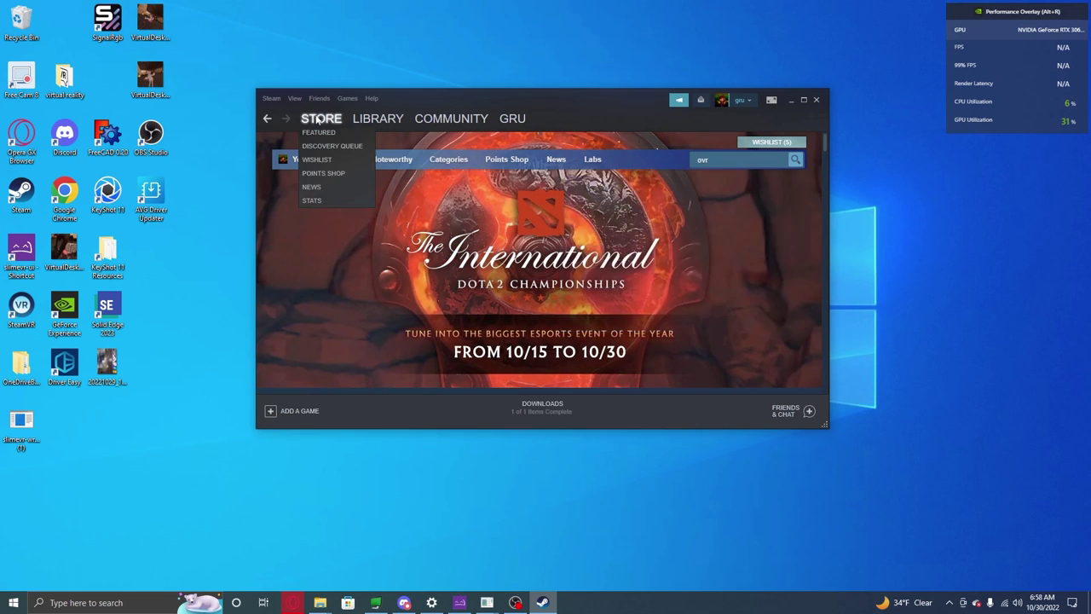
{"action": "left_click", "coordinate": [815, 101]}
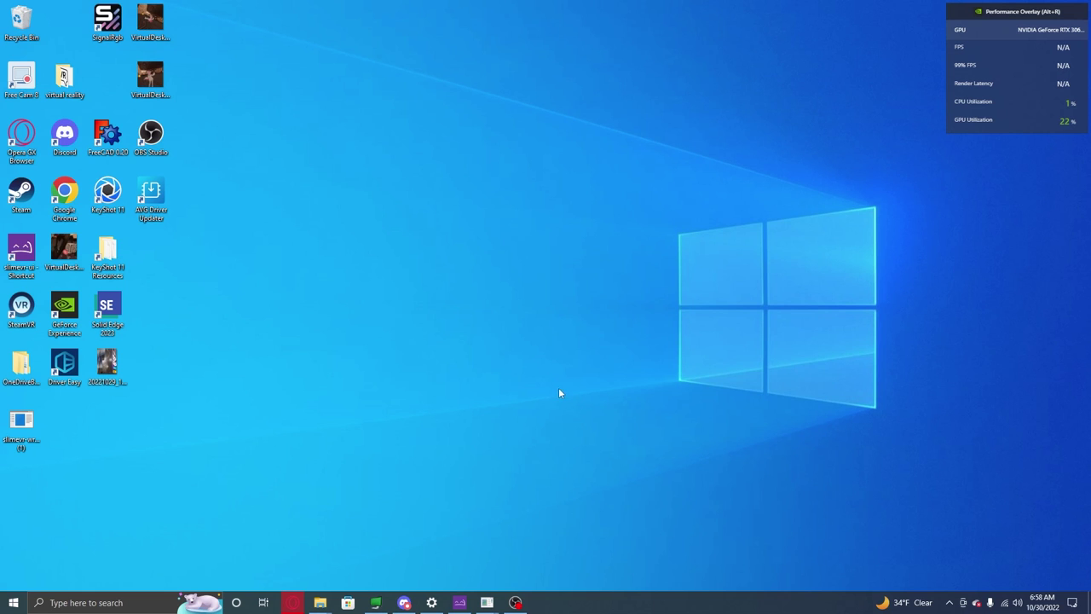
Open the OVR Advanced Settings configuration file in the AdvancedSettings-Team folder under %appdata%.
{"action": "key", "text": "super"}
{"action": "key", "text": "super"}
{"action": "key", "text": "super+r"}
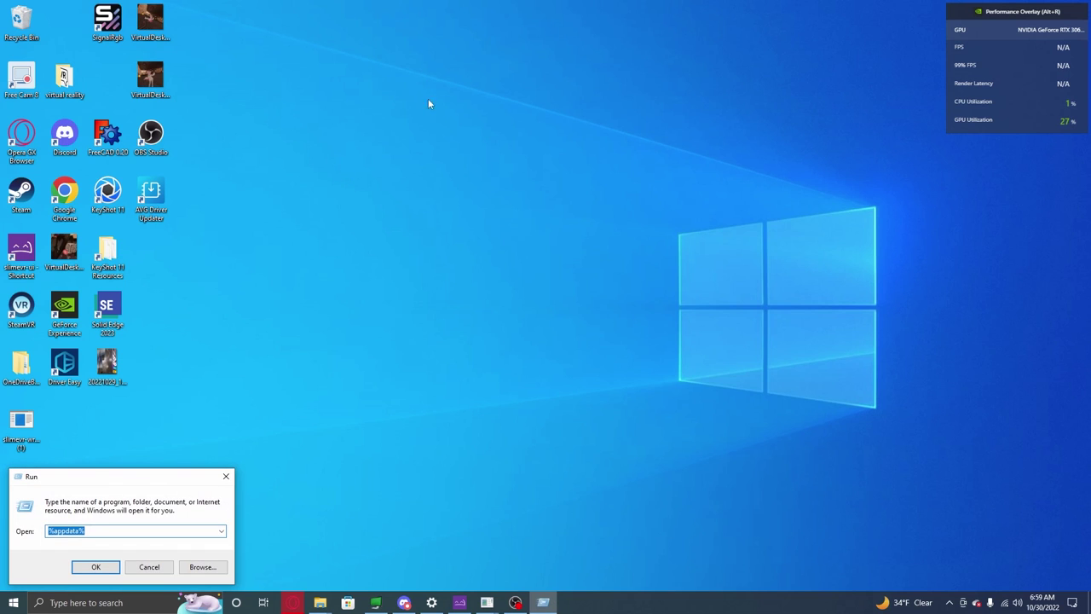
{"action": "left_click", "coordinate": [88, 566]}
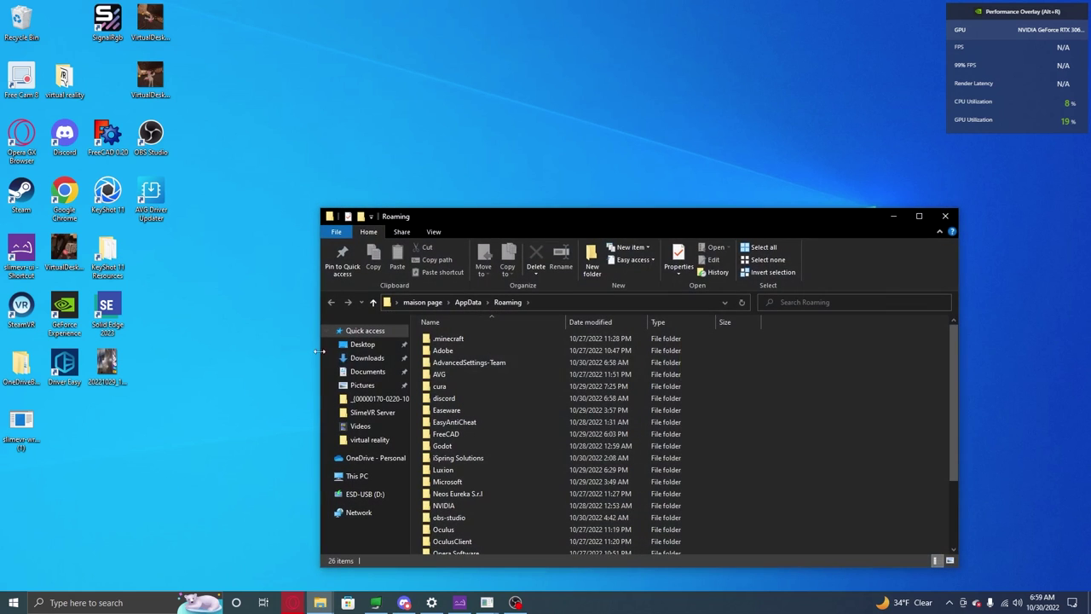
{"action": "left_click", "coordinate": [492, 365]}
{"action": "double_click", "coordinate": [492, 365]}
{"action": "double_click", "coordinate": [473, 350]}
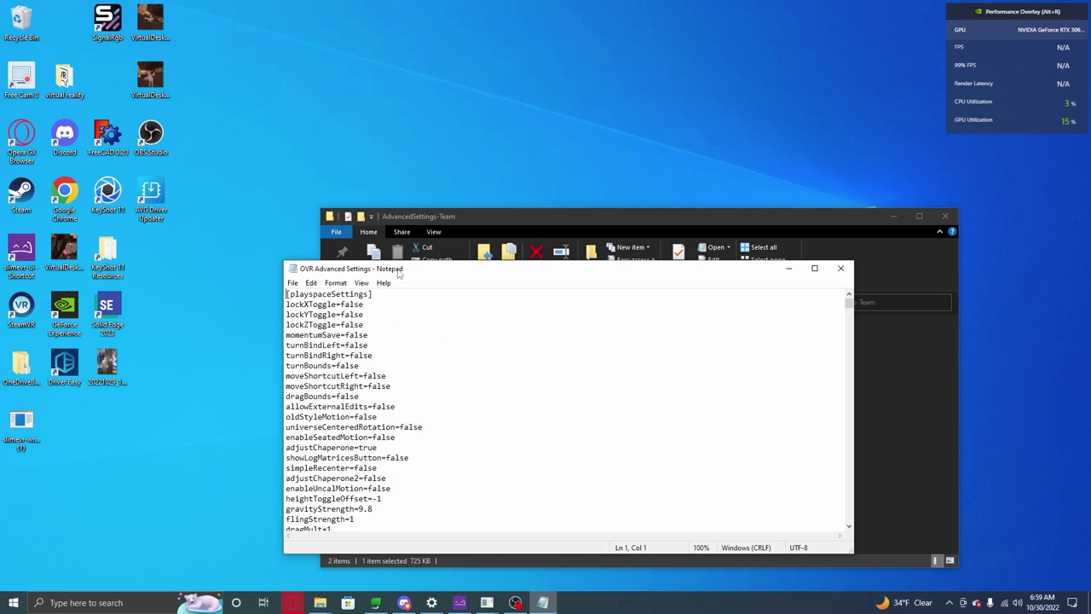
Examine the keyboardShortcuts section of the OVR Advanced Settings file, and close the file and its folder.
{"action": "left_click_drag", "start_coordinate": [458, 272], "coordinate": [473, 159]}
{"action": "scroll", "coordinate": [380, 300], "scroll_direction": "down", "scroll_amount": 6}
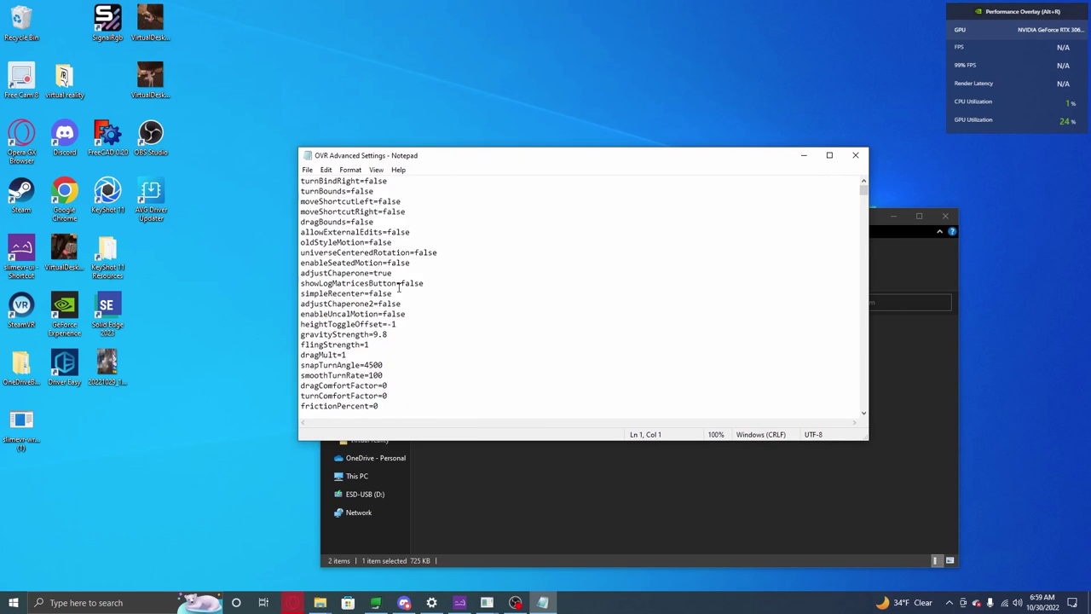
{"action": "scroll", "coordinate": [380, 299], "scroll_direction": "down", "scroll_amount": 15}
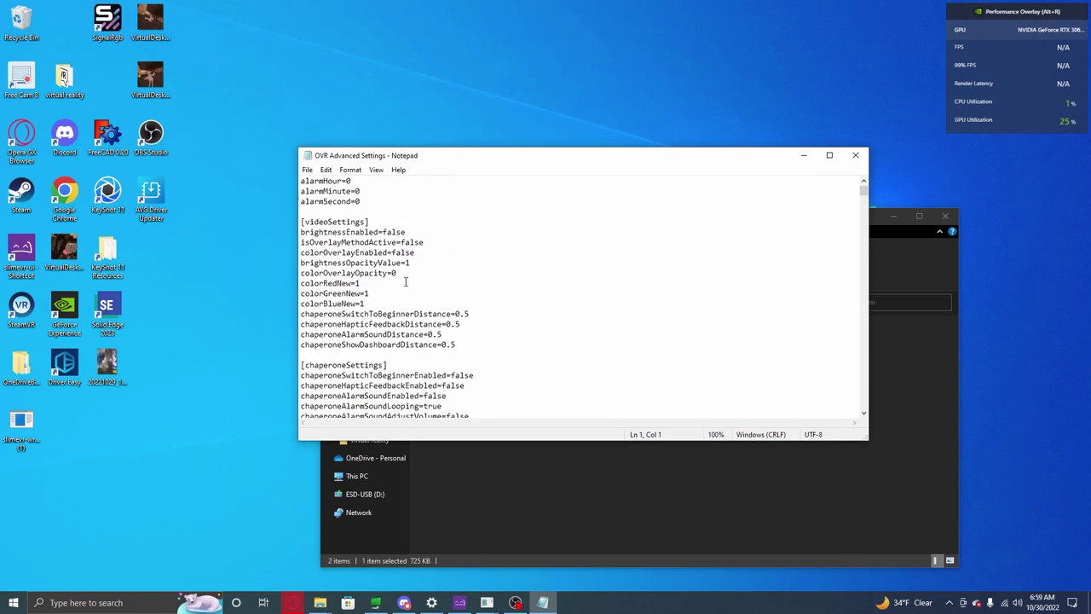
{"action": "scroll", "coordinate": [404, 292], "scroll_direction": "down", "scroll_amount": 12}
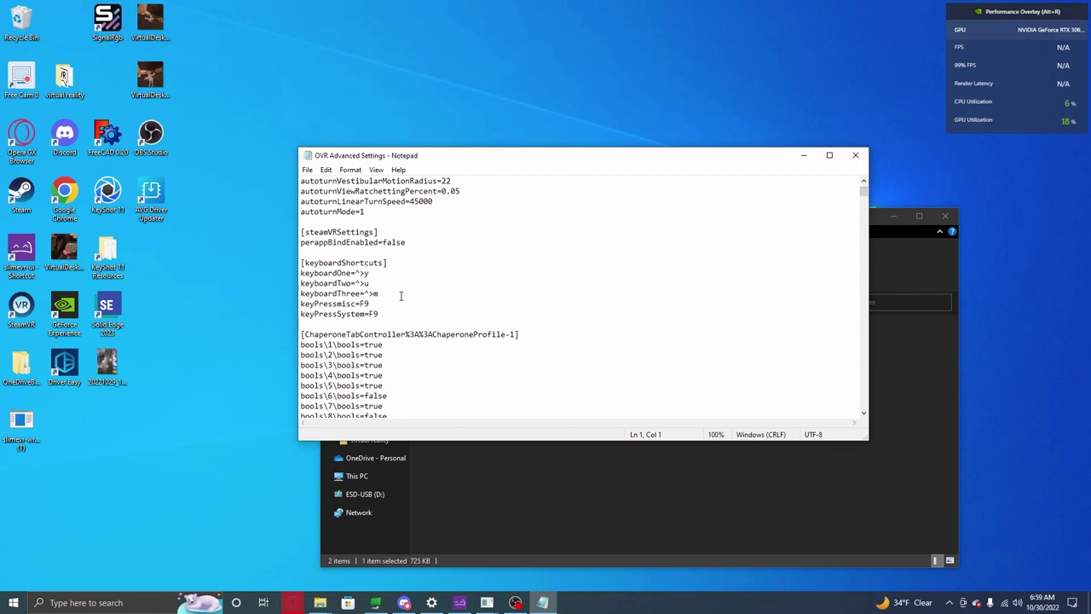
{"action": "left_click_drag", "start_coordinate": [320, 262], "coordinate": [398, 264]}
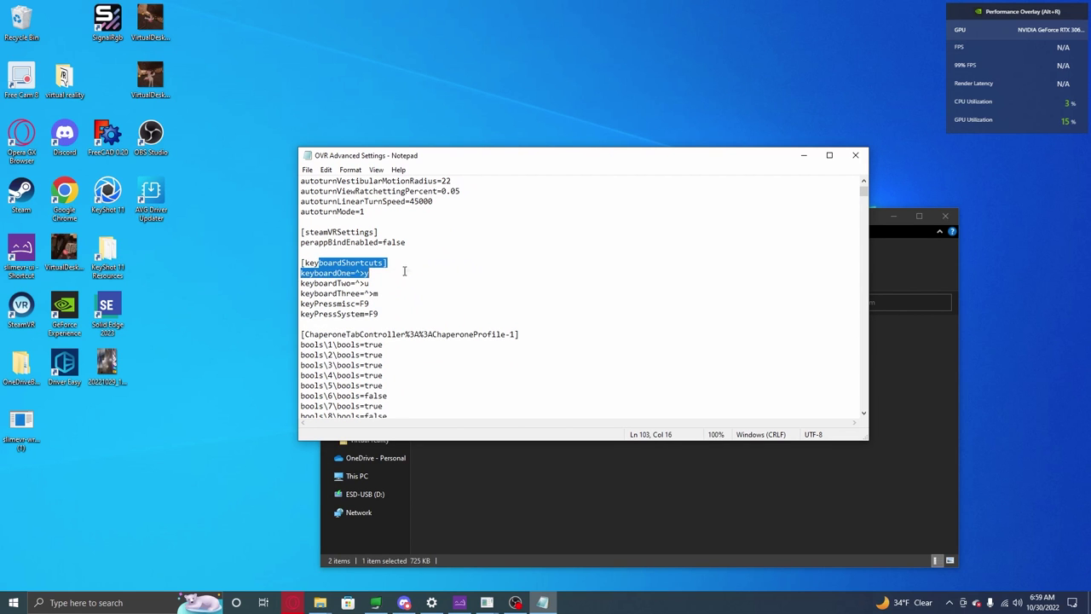
{"action": "left_click", "coordinate": [371, 272]}
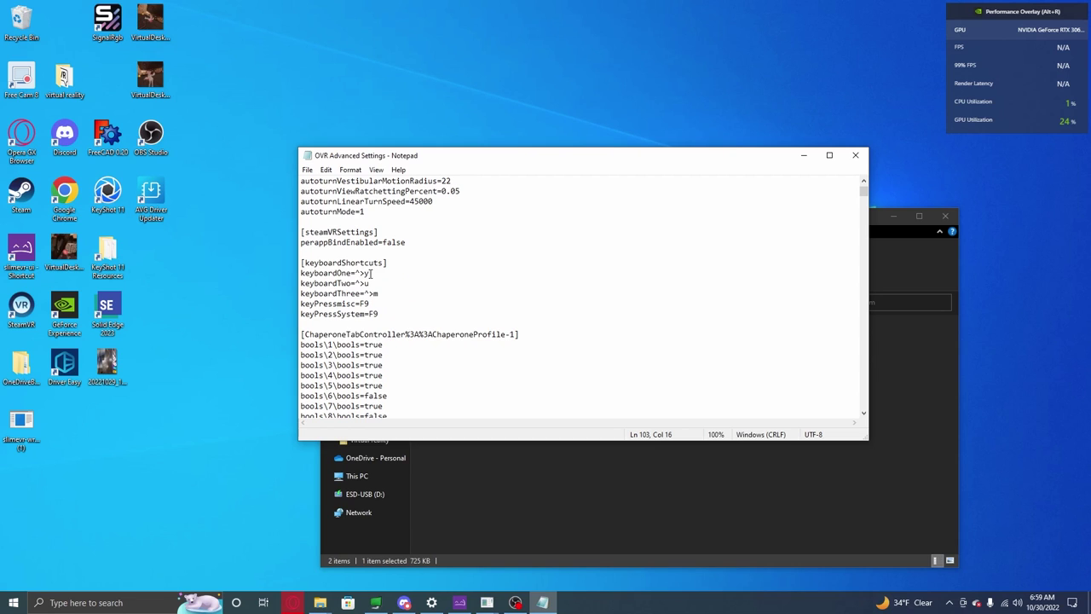
{"action": "key", "text": "ctrl+Up"}
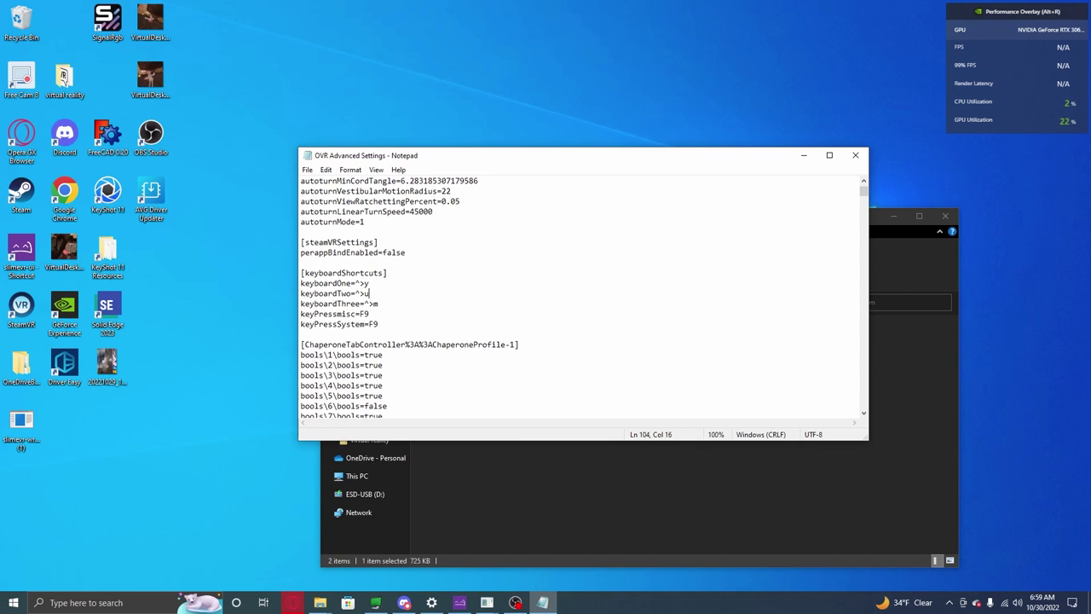
{"action": "left_click", "coordinate": [856, 157]}
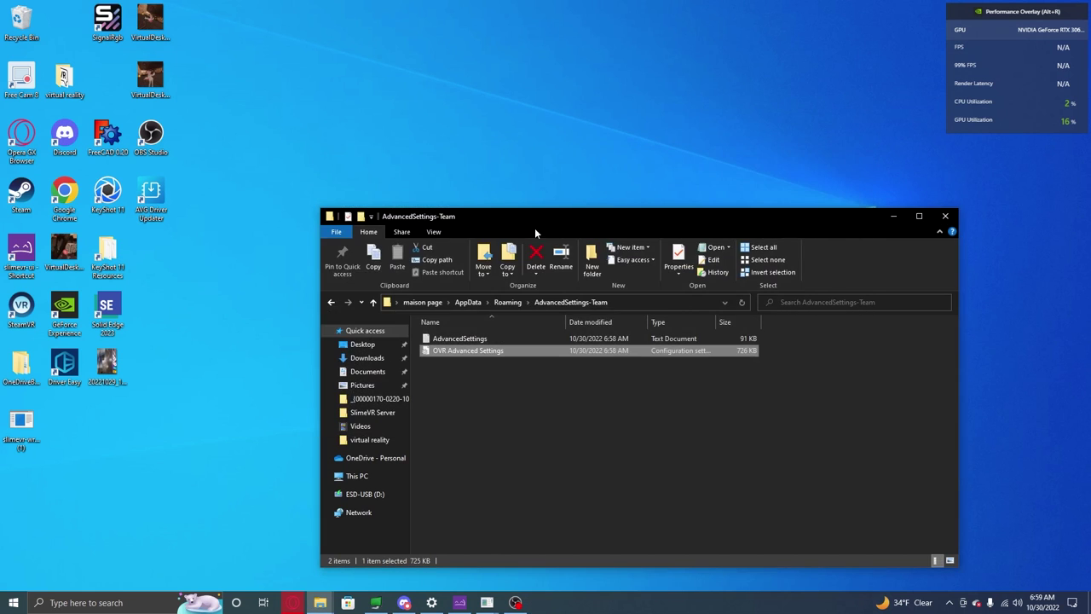
{"action": "left_click", "coordinate": [943, 217]}
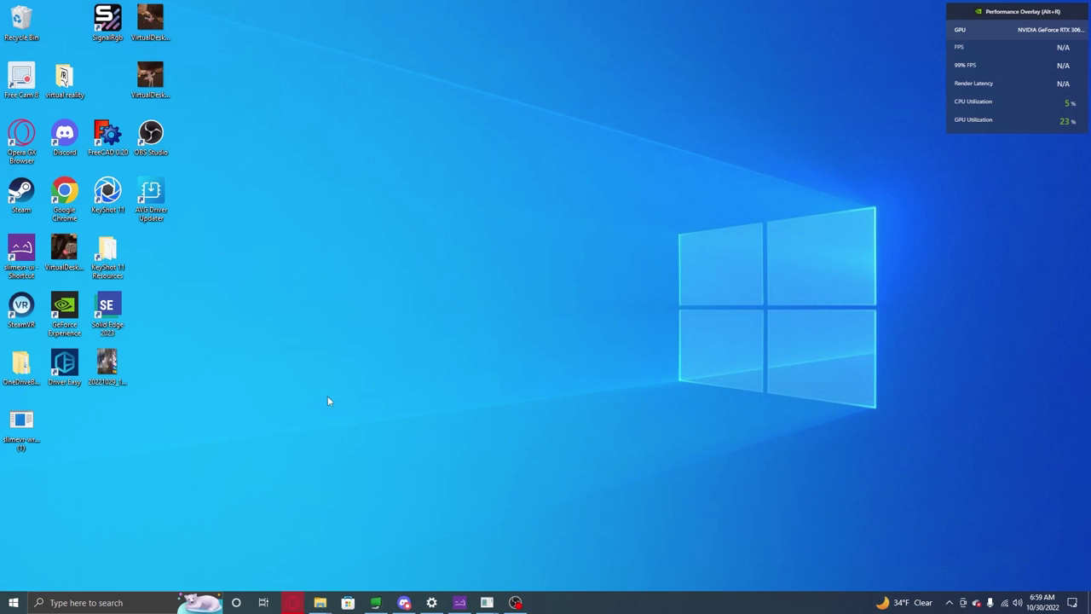
Start SteamVR and activate the community controller binding last updated 9/17/2022 for the SlimeVR Feeder App.
{"action": "double_click", "coordinate": [22, 305]}
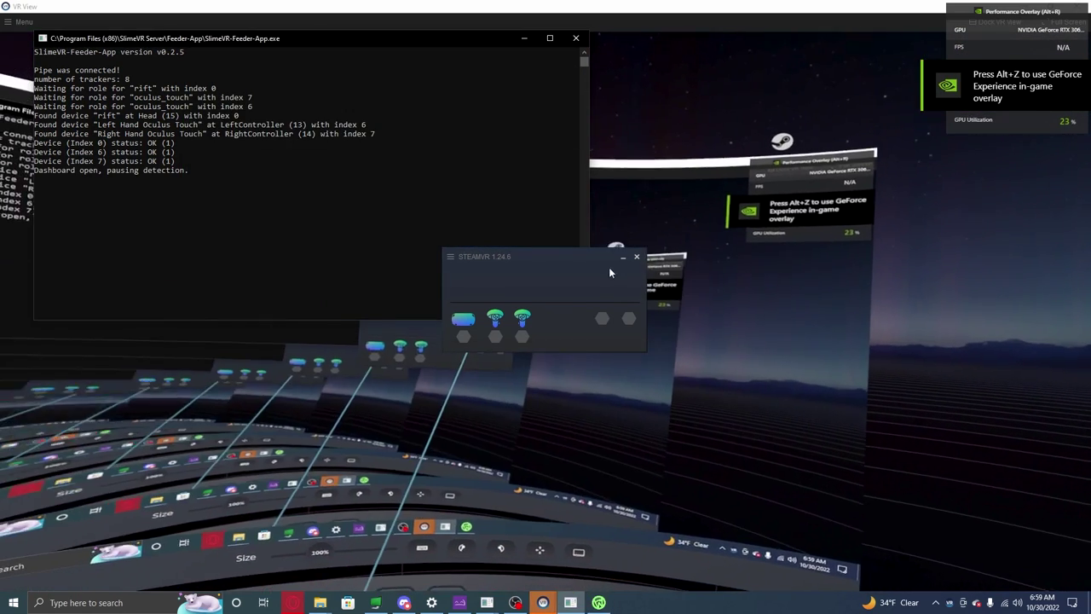
{"action": "left_click", "coordinate": [621, 257]}
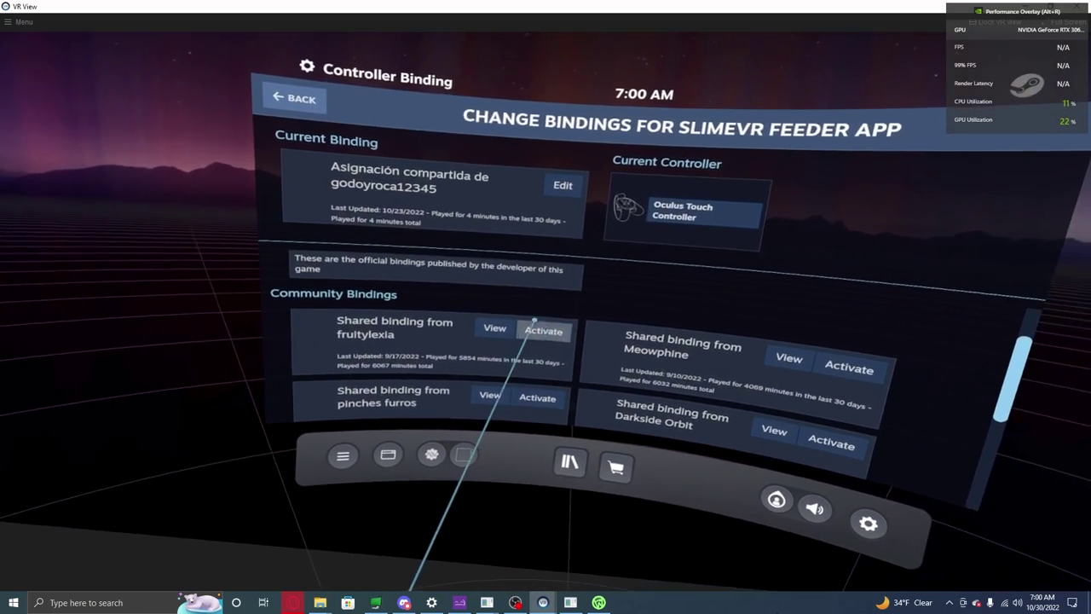
{"action": "left_click", "coordinate": [540, 330]}
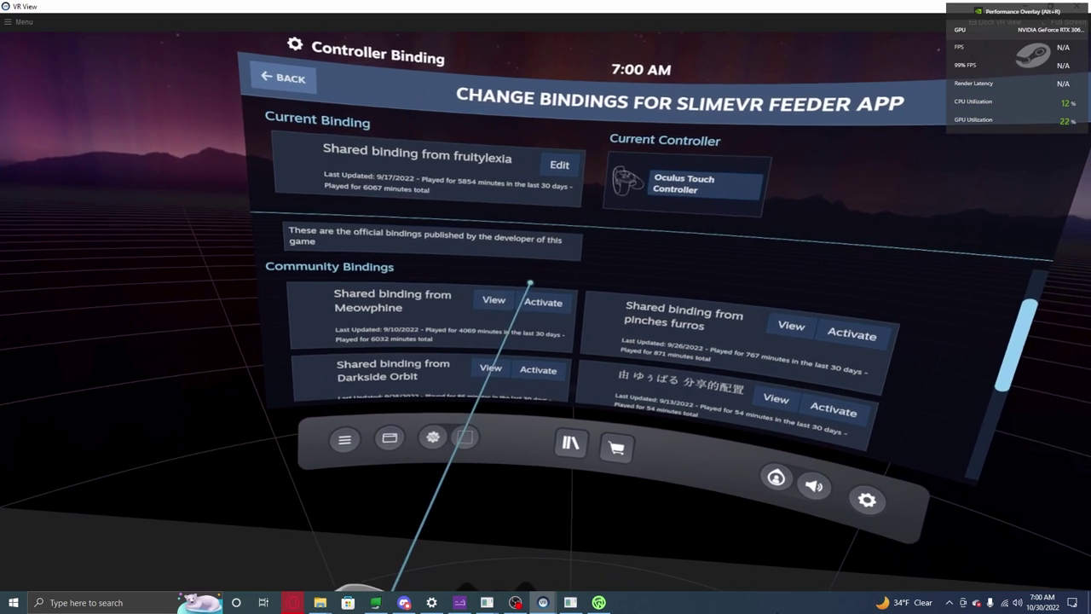